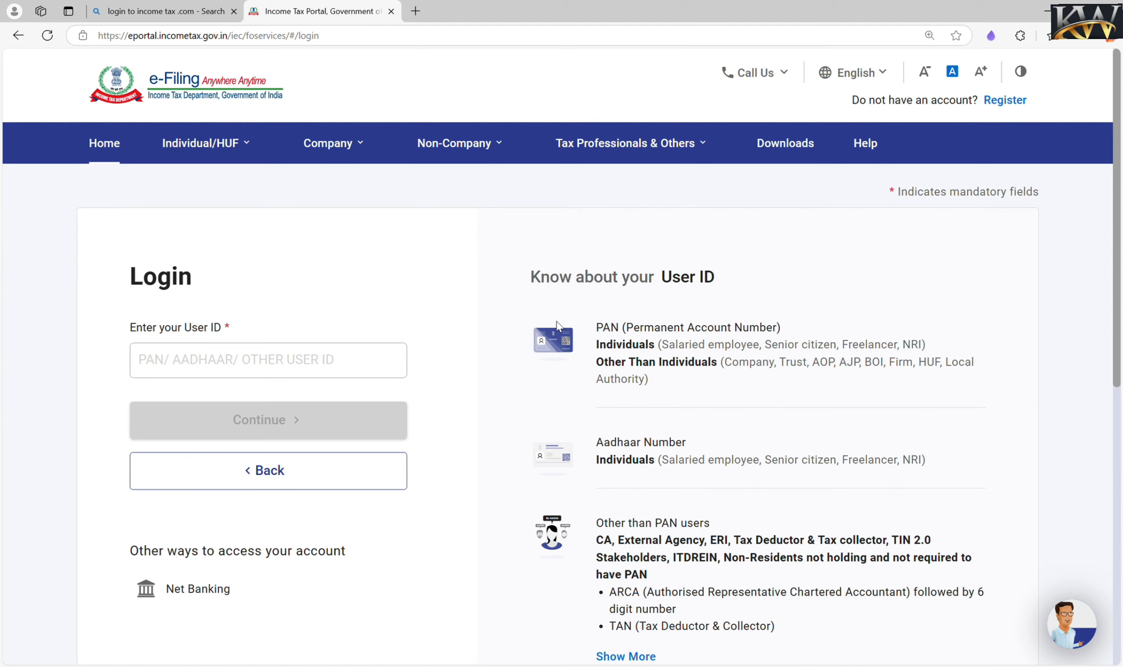
Log in to the e-Filing portal with the User ID and open the list of filed income tax returns
{"action": "left_click", "coordinate": [343, 368]}
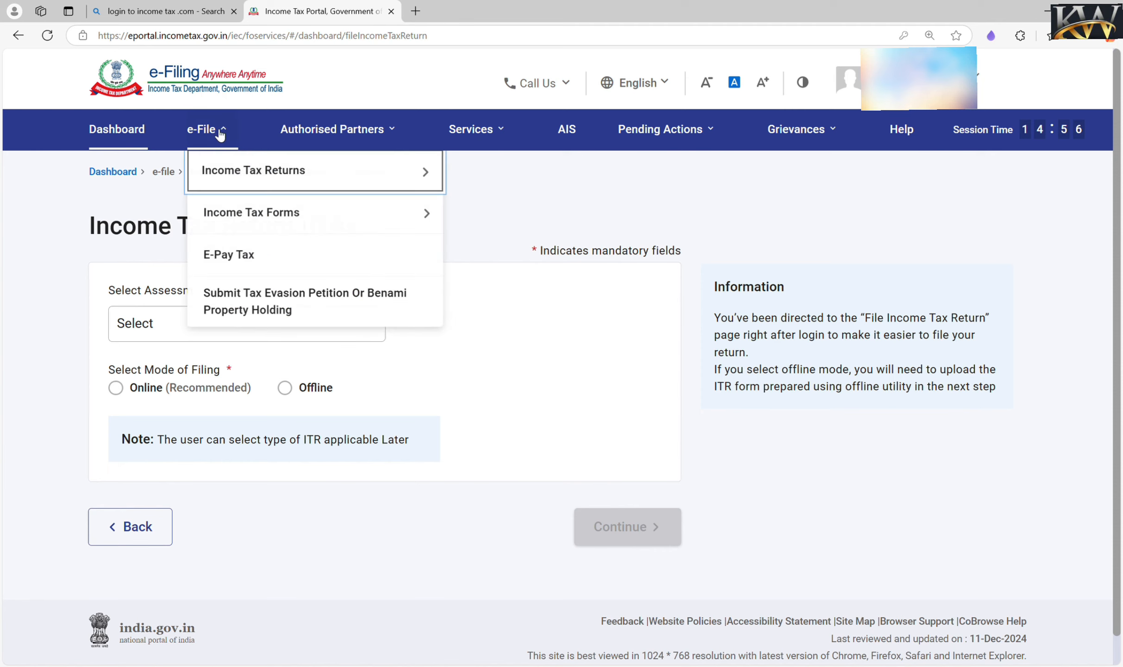
{"action": "mouse_move", "coordinate": [819, 131]}
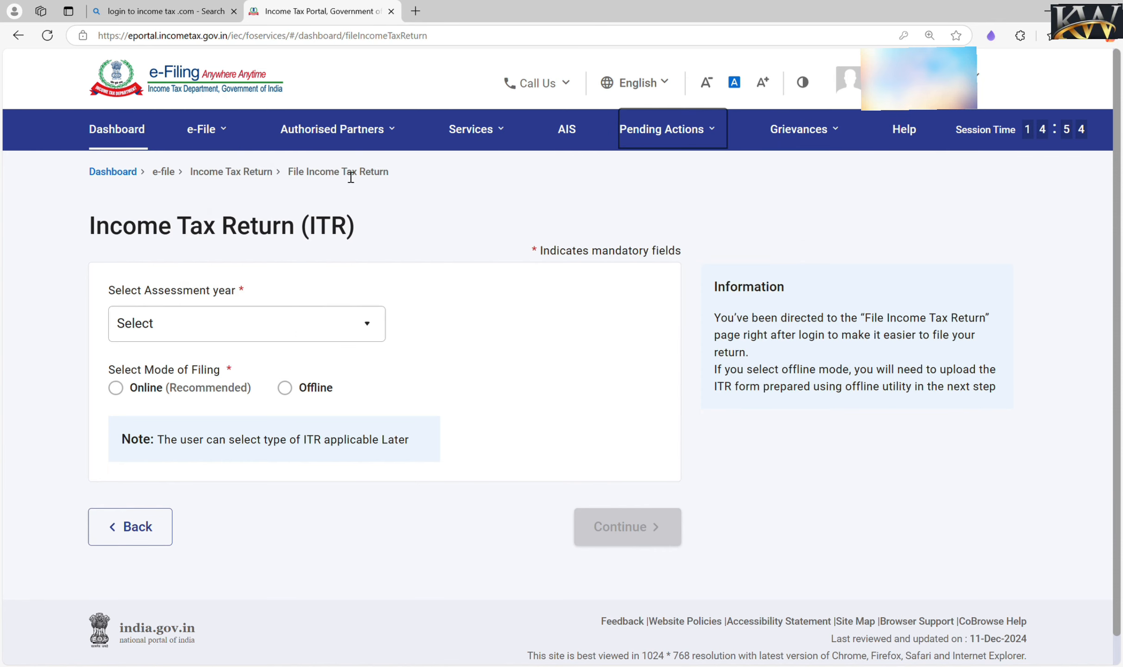
{"action": "mouse_move", "coordinate": [206, 144]}
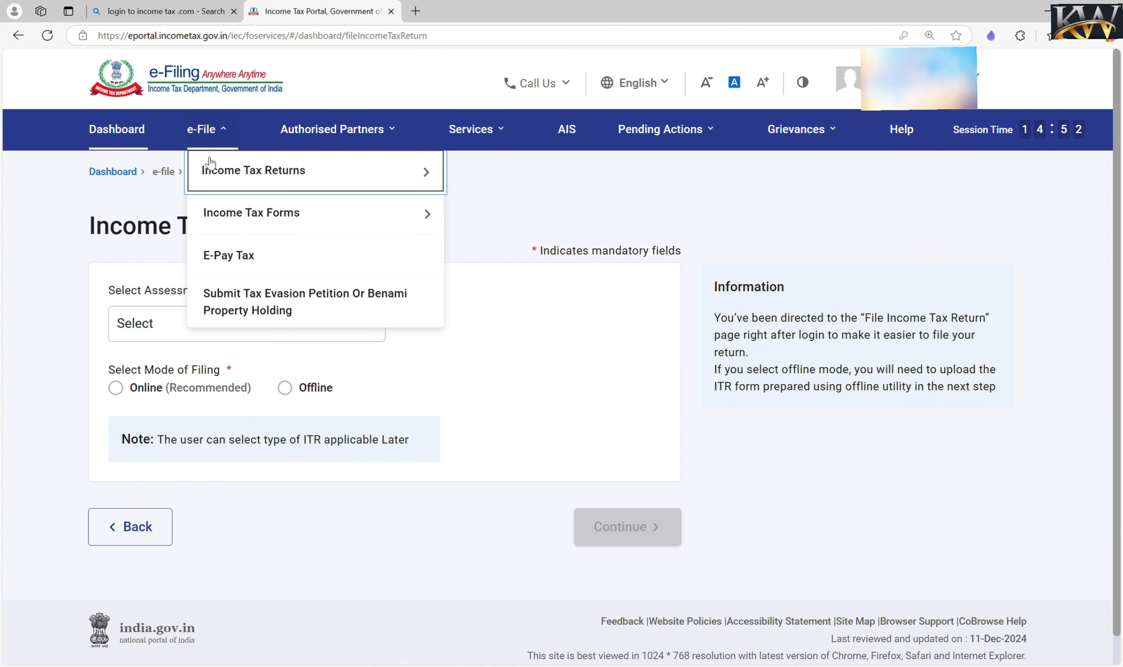
{"action": "mouse_move", "coordinate": [217, 171]}
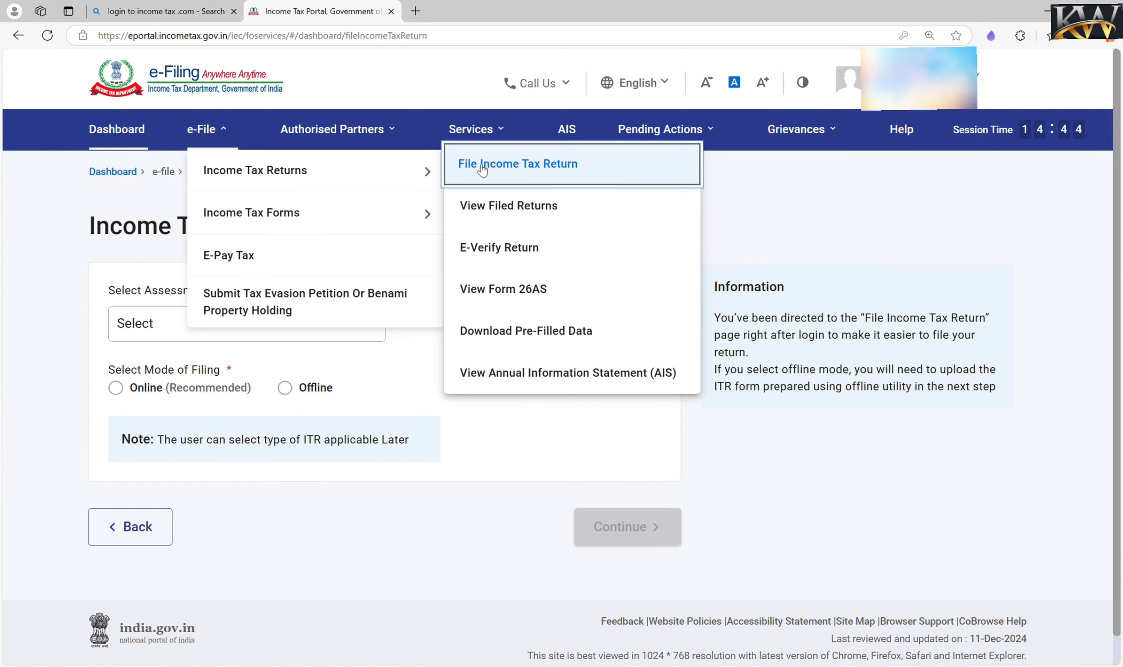
{"action": "left_click", "coordinate": [509, 204]}
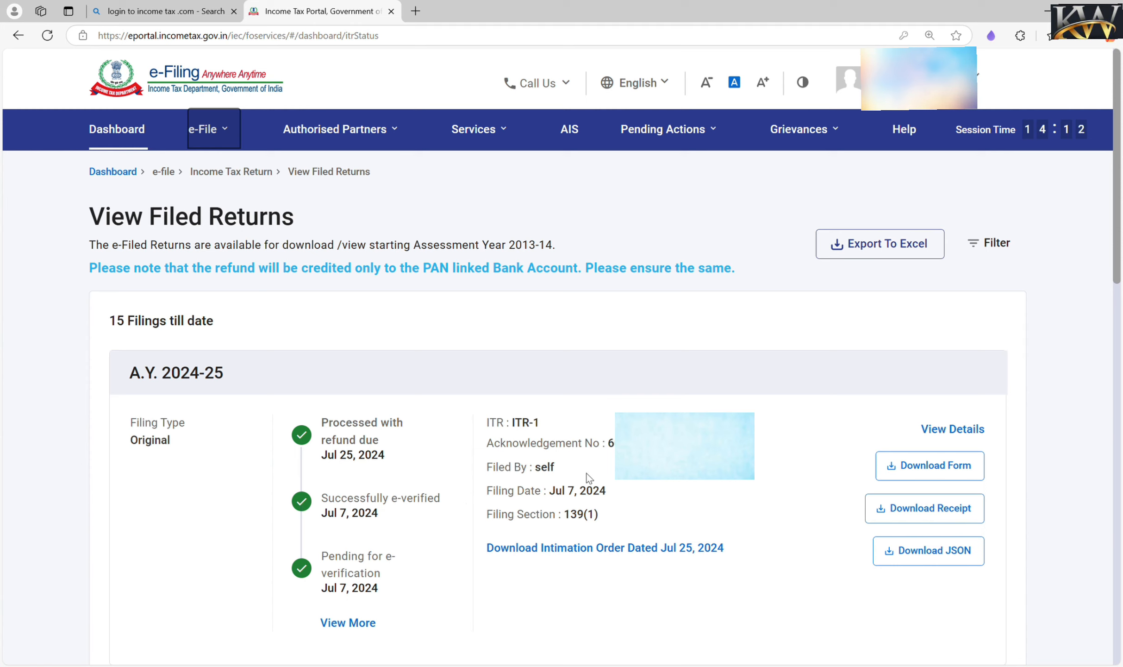
Begin filing an income tax return for assessment year 2024-25 (Current A.Y.) in Online mode
{"action": "mouse_move", "coordinate": [211, 128]}
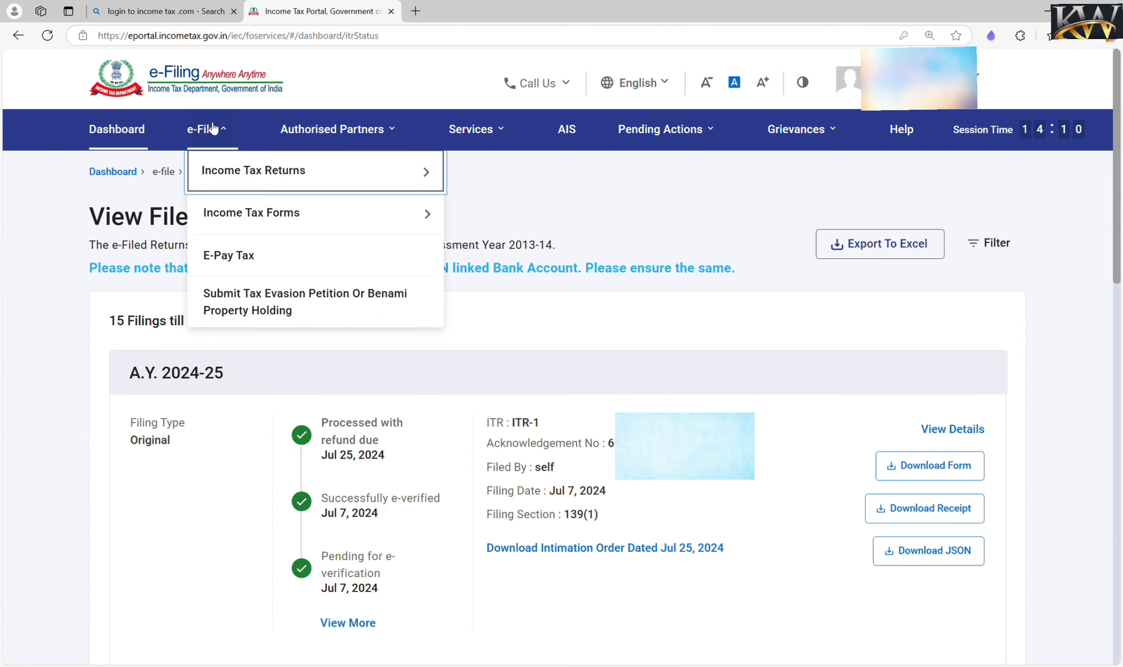
{"action": "mouse_move", "coordinate": [223, 165]}
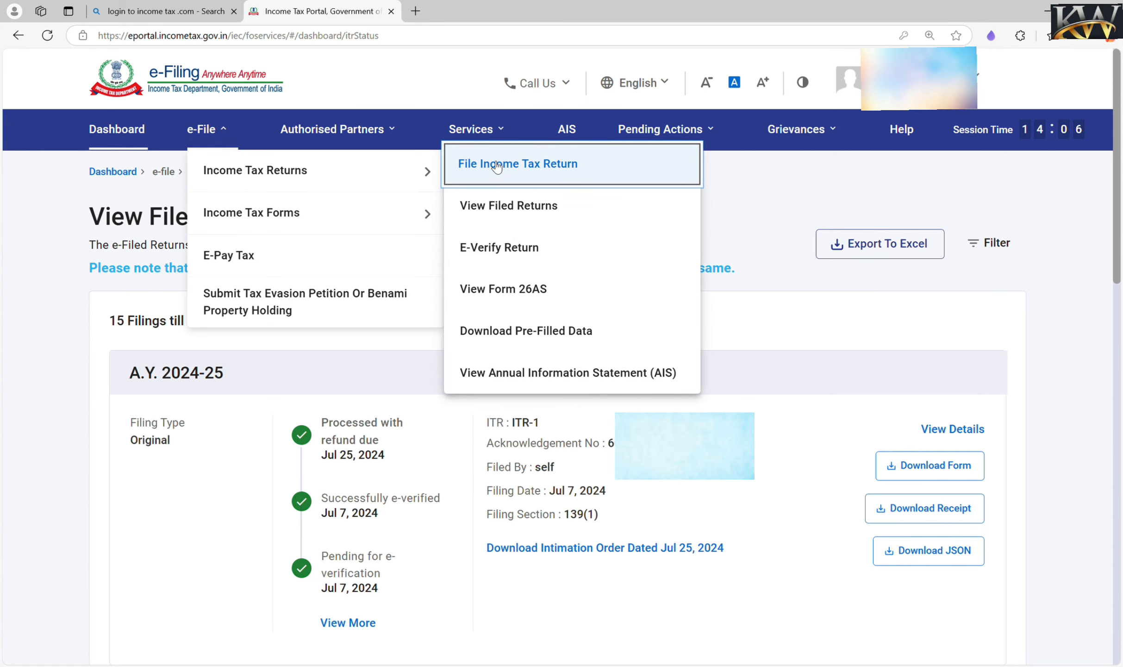
{"action": "left_click", "coordinate": [496, 165]}
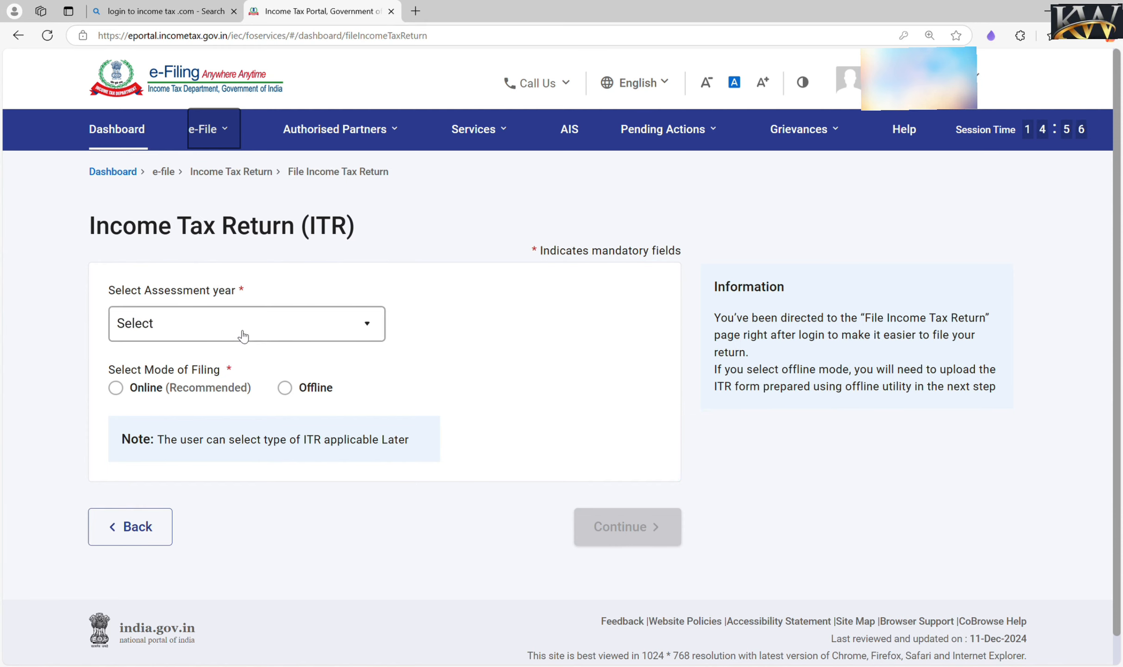
{"action": "left_click", "coordinate": [239, 329]}
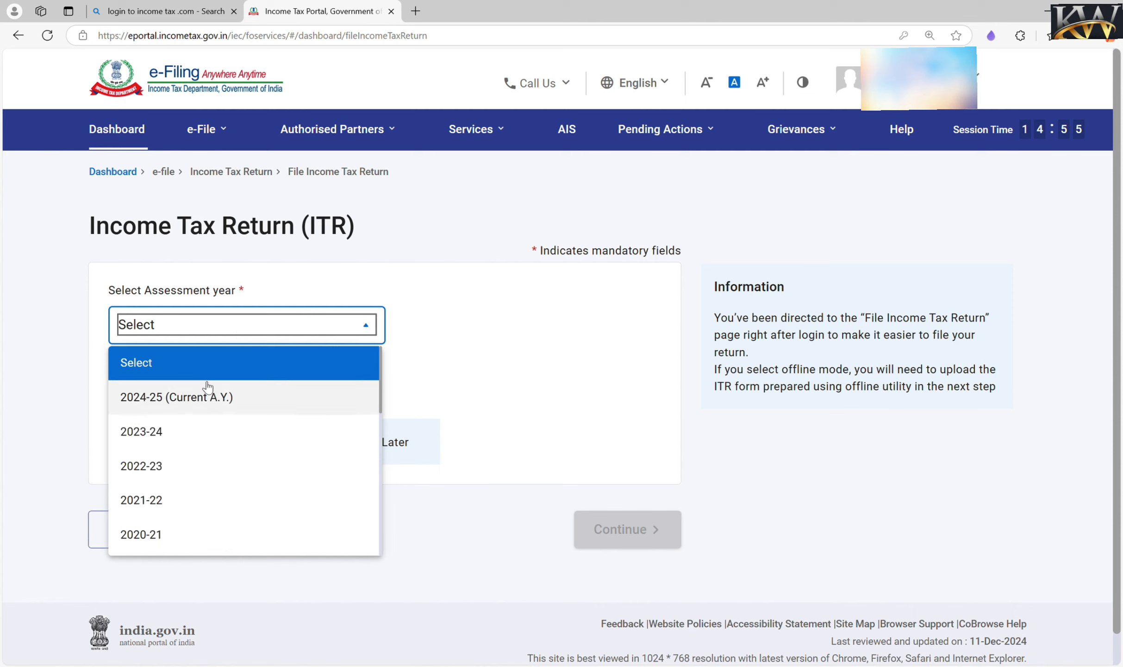
{"action": "left_click", "coordinate": [208, 398]}
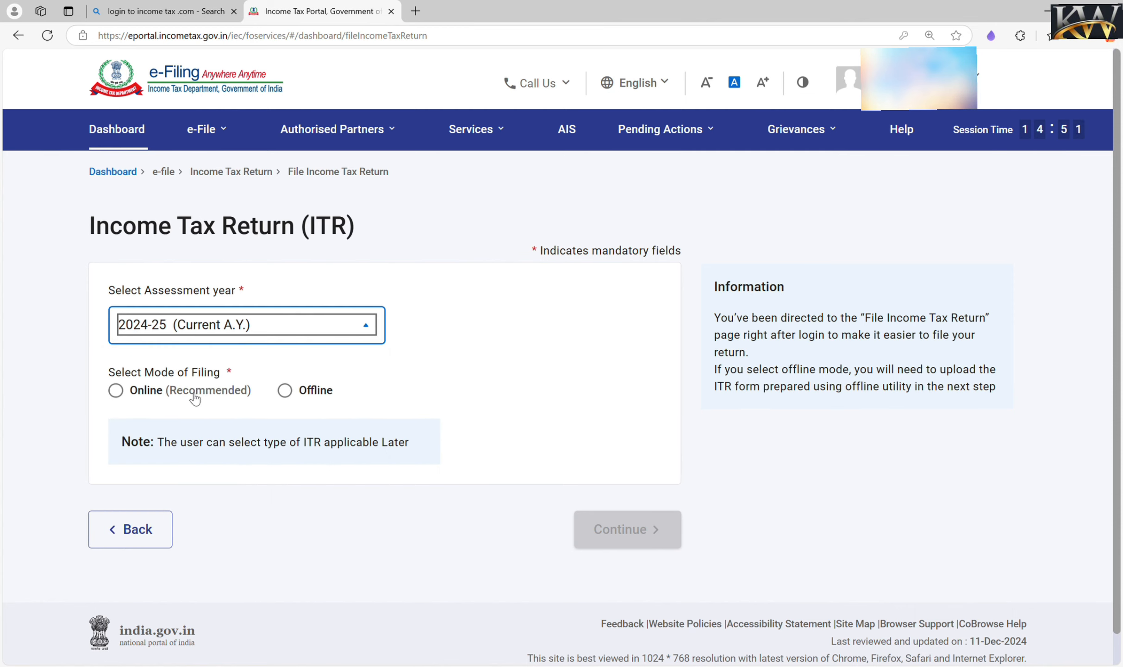
{"action": "left_click", "coordinate": [175, 397]}
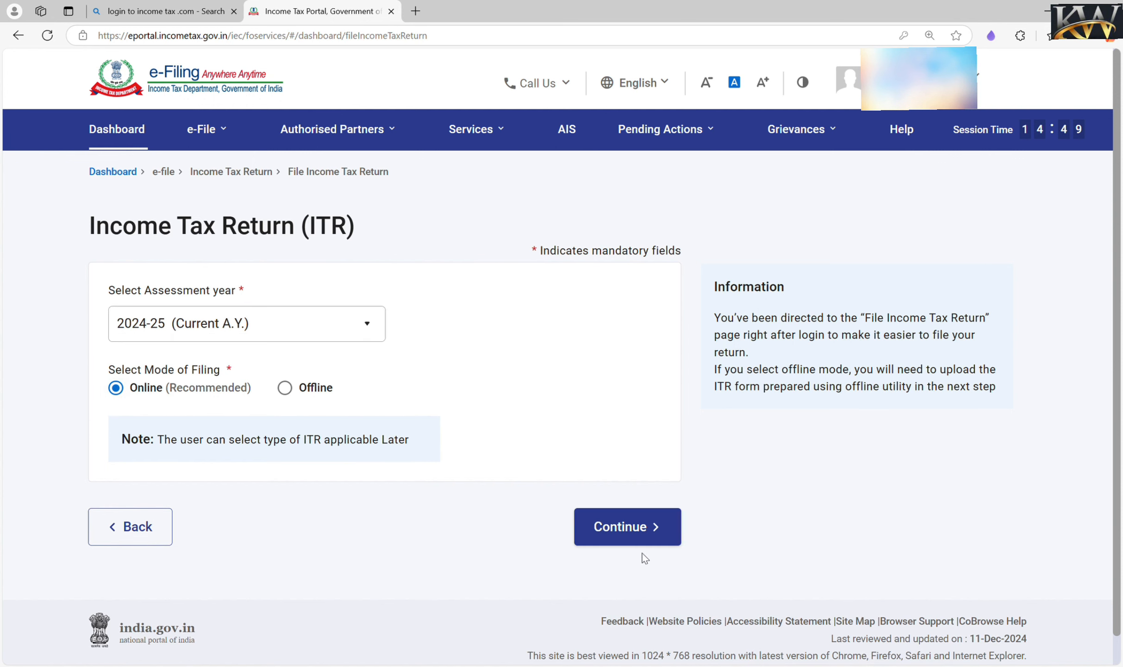
{"action": "left_click", "coordinate": [632, 532]}
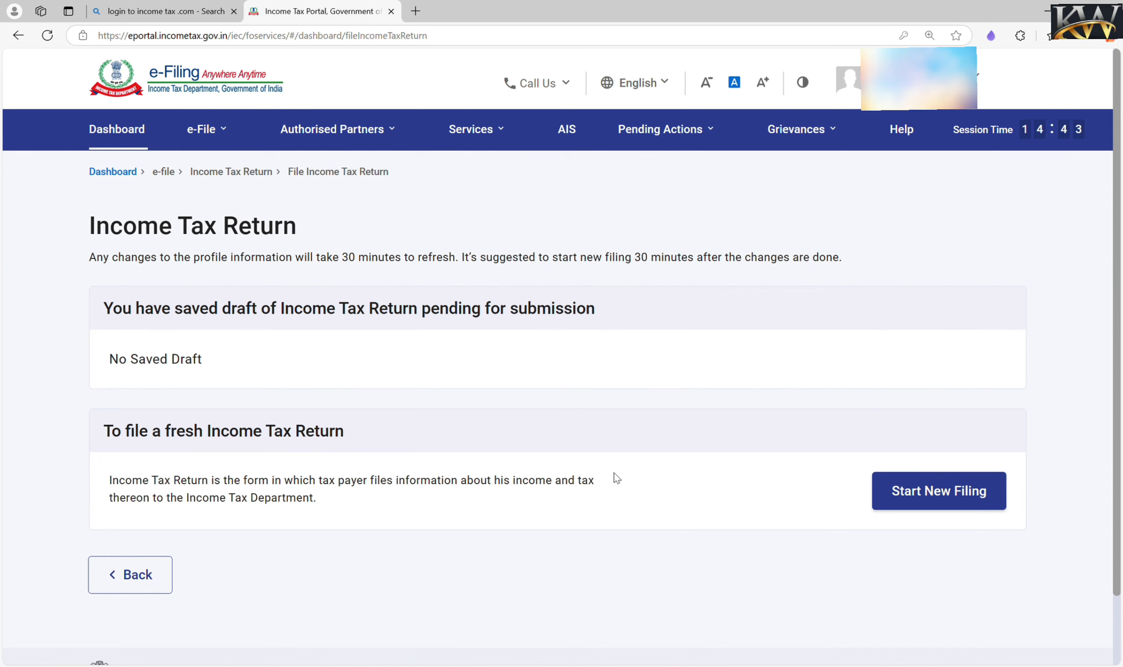
Start a new filing with the status Individual and proceed with the ITR-2 form
{"action": "left_click", "coordinate": [901, 493]}
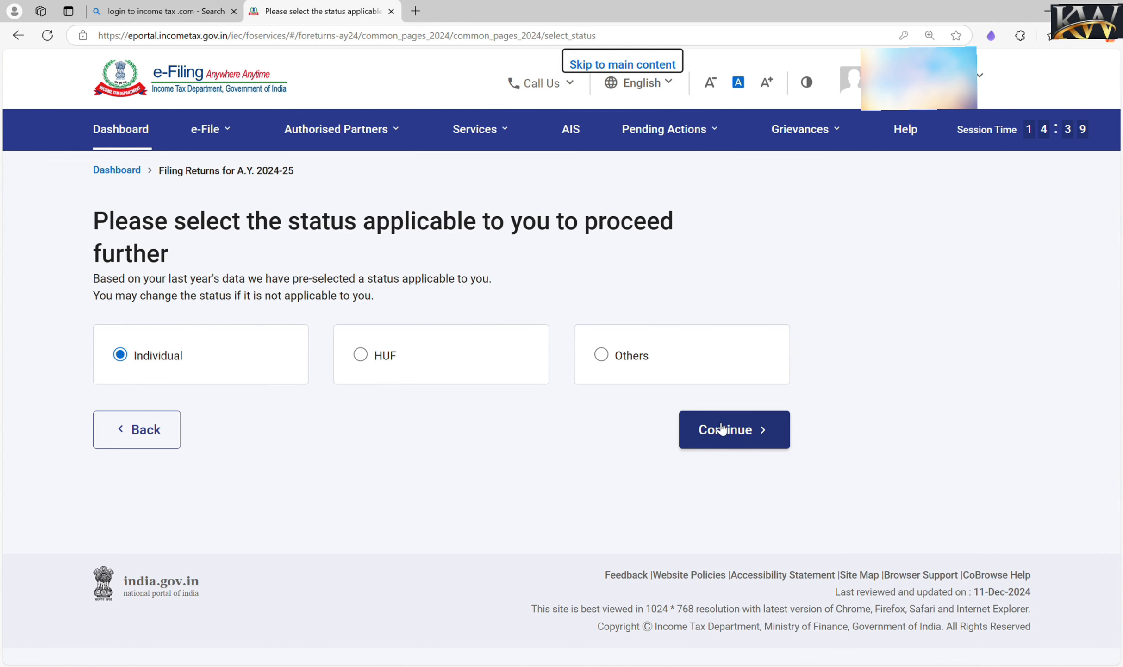
{"action": "left_click", "coordinate": [721, 430]}
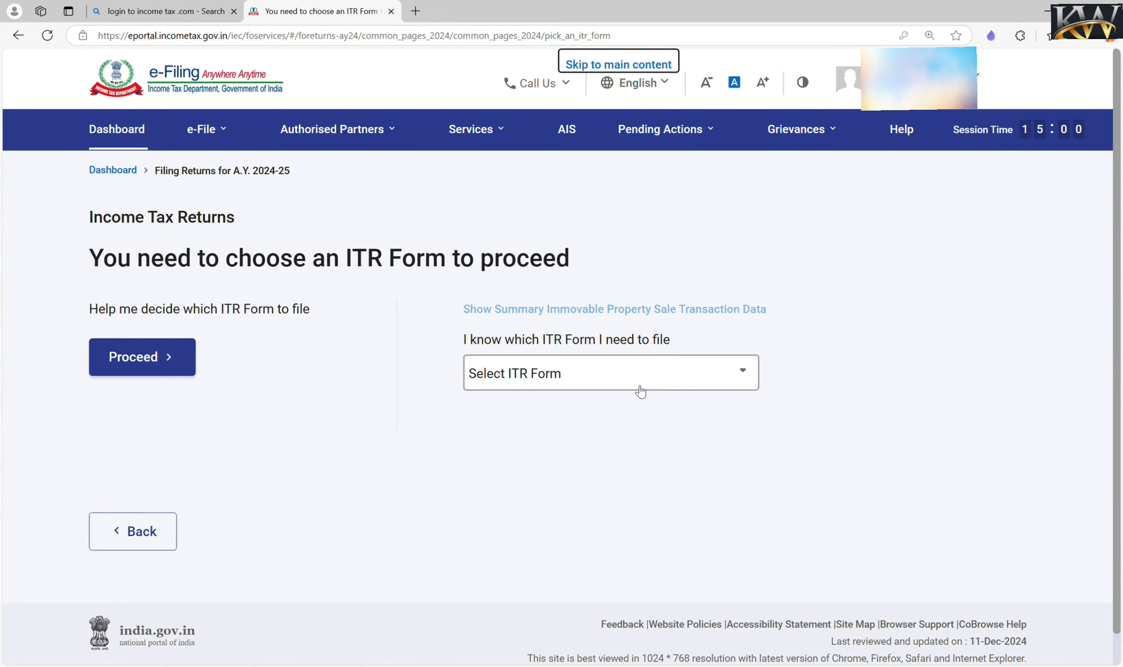
{"action": "left_click", "coordinate": [633, 383]}
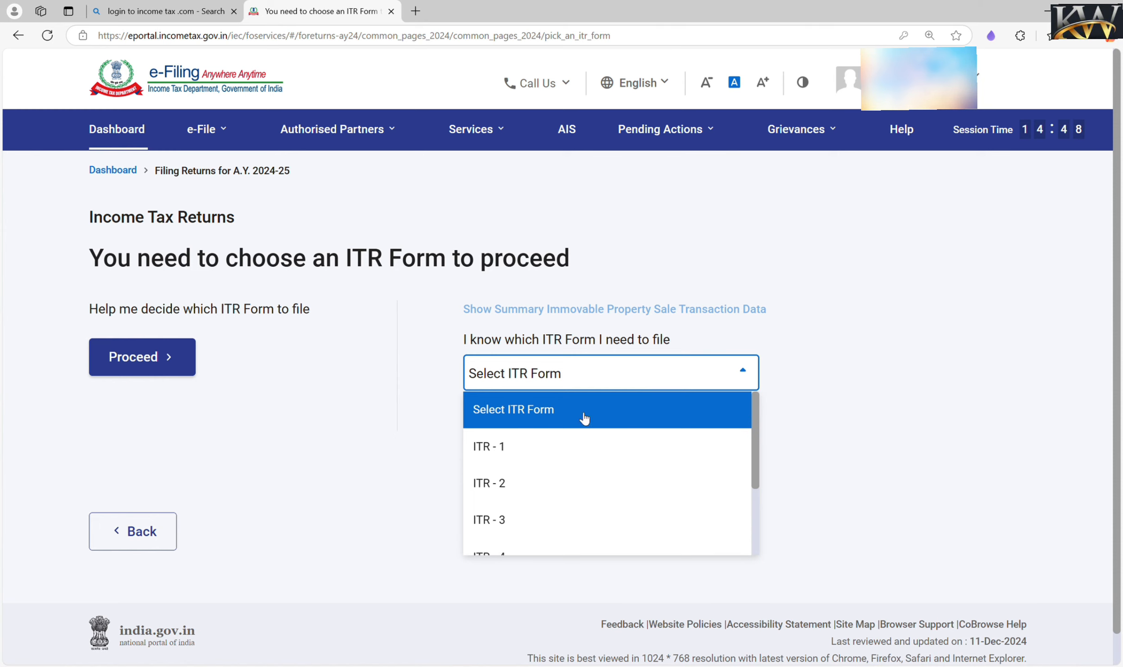
{"action": "left_click", "coordinate": [556, 495]}
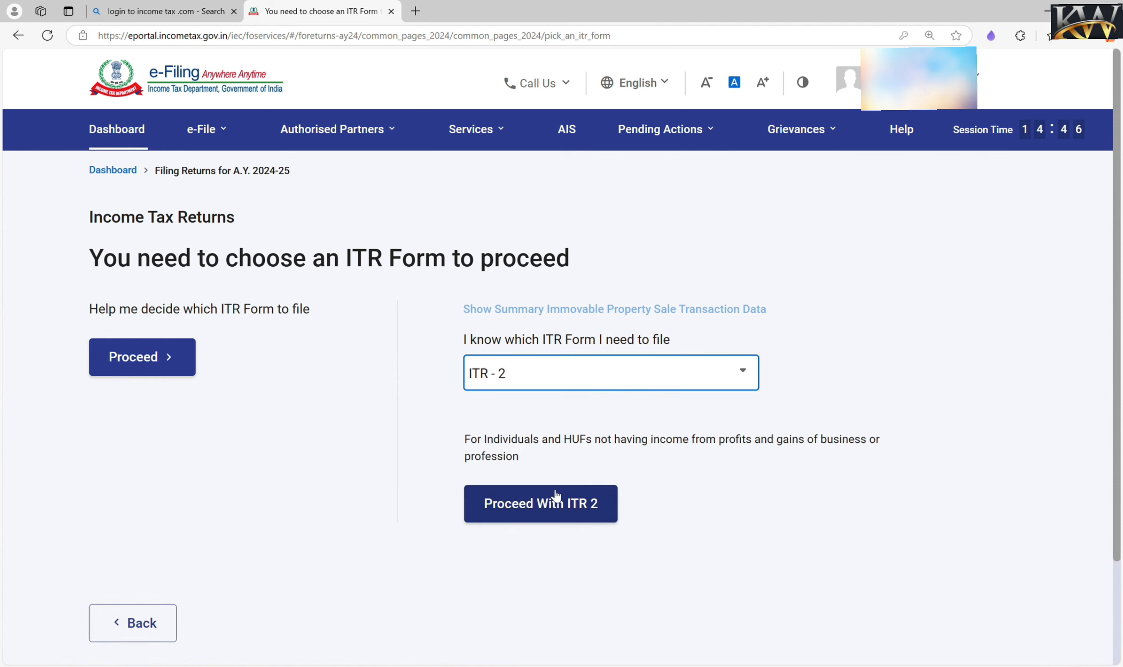
{"action": "left_click", "coordinate": [511, 504]}
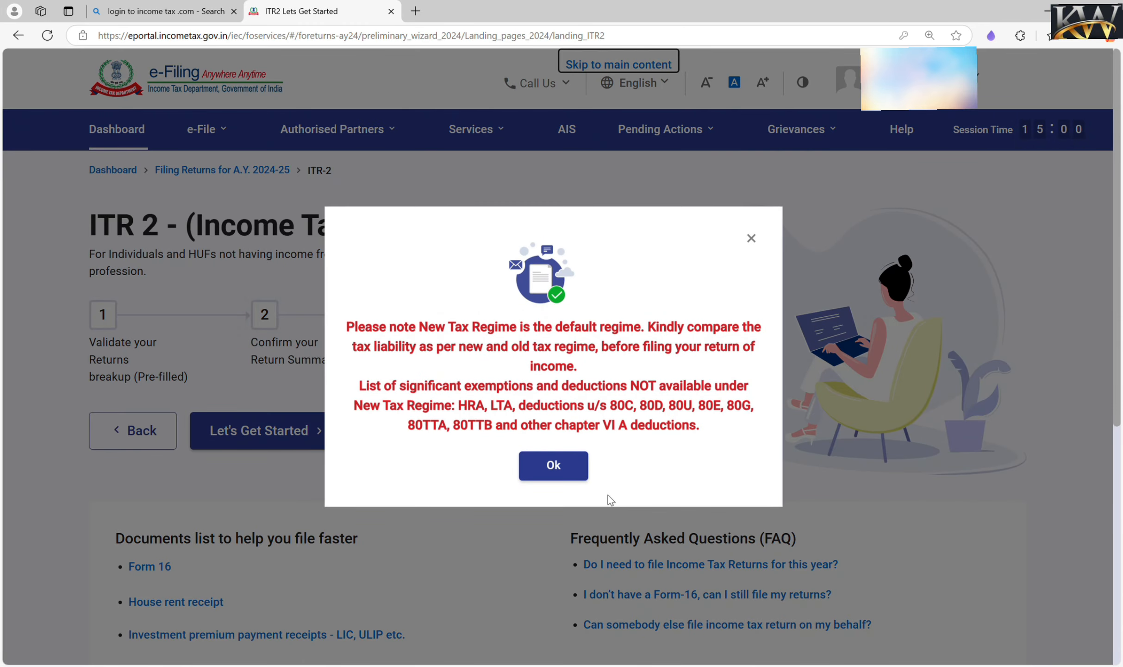
Acknowledge the tax regime notice, get started with ITR-2 and give Others as the reason for filing the return
{"action": "left_click", "coordinate": [571, 465]}
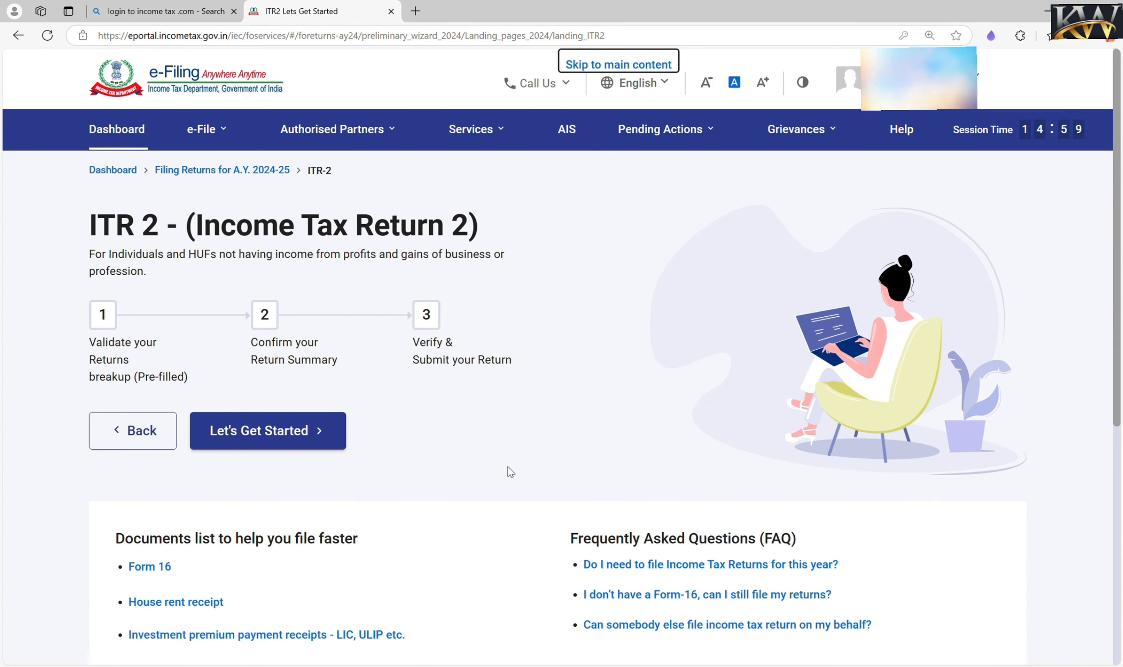
{"action": "left_click", "coordinate": [287, 435]}
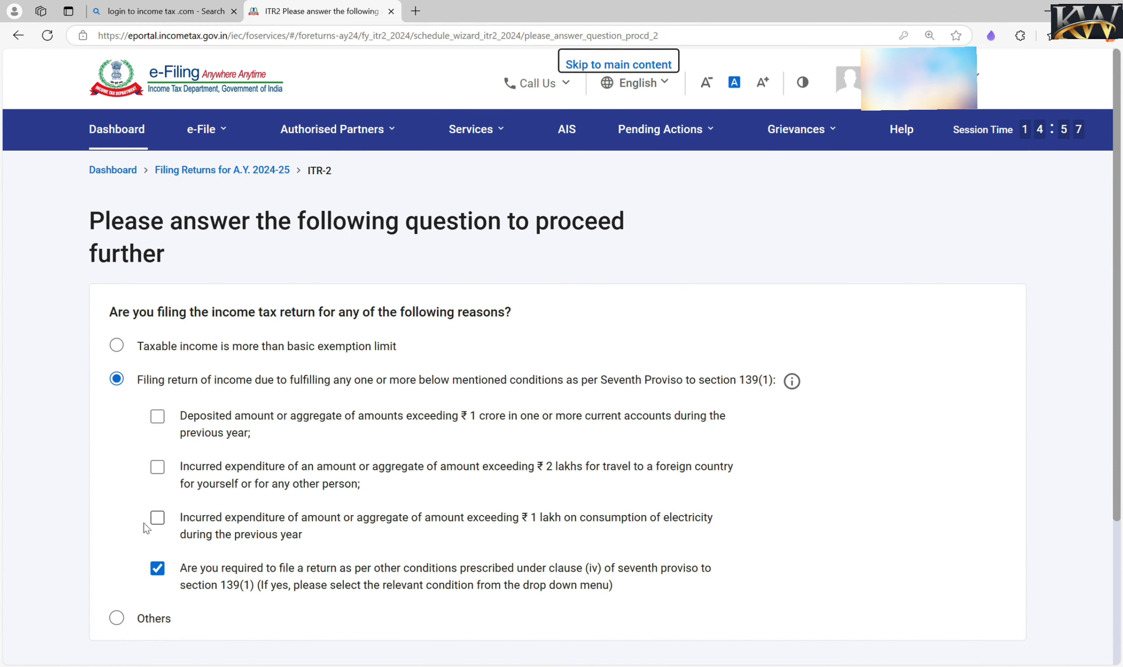
{"action": "left_click", "coordinate": [148, 620]}
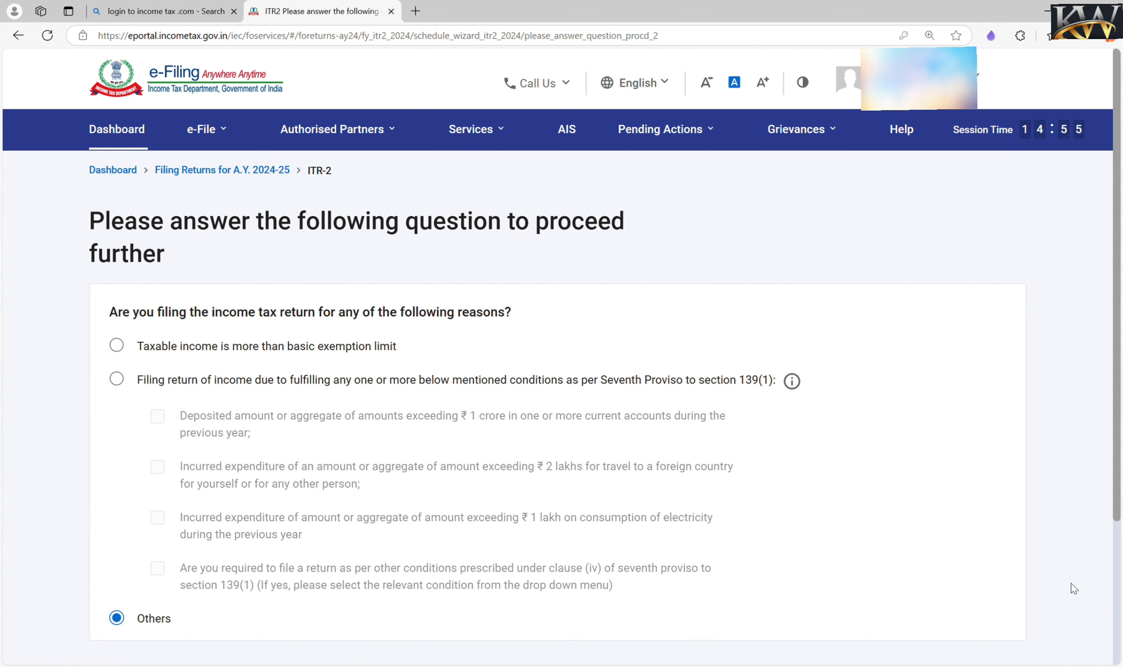
{"action": "scroll", "coordinate": [1017, 434], "scroll_direction": "down", "scroll_amount": 4}
{"action": "left_click", "coordinate": [970, 499]}
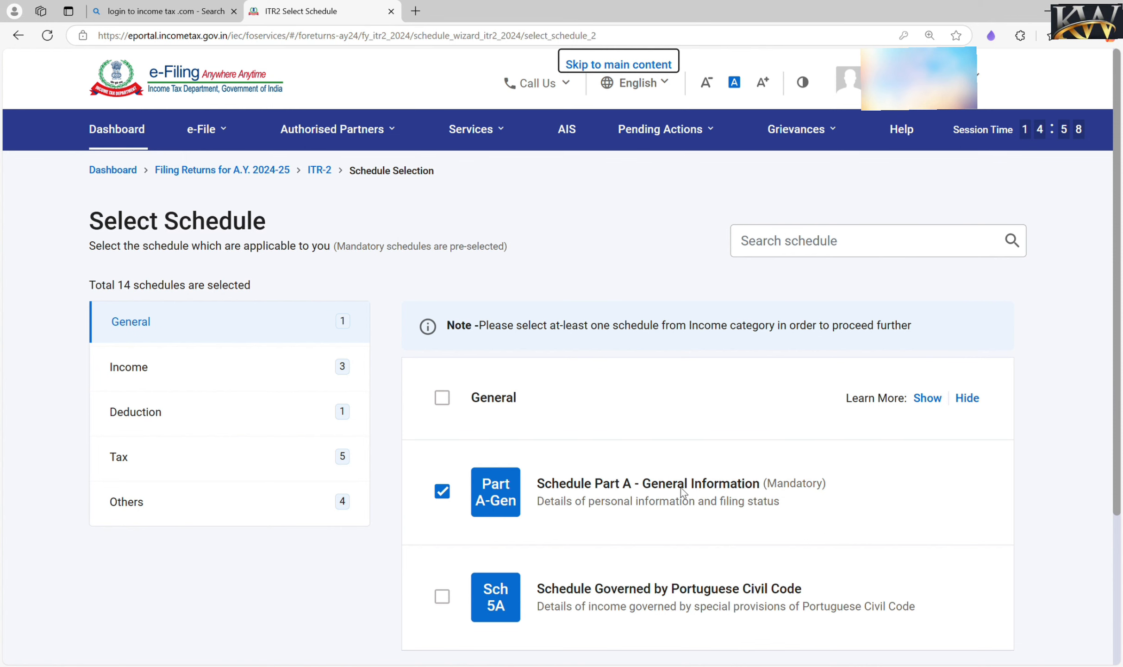
Accept the preselected schedules, continue past the schedule questions page and acknowledge the pre-filled data notice to reach the Schedules Summary
{"action": "scroll", "coordinate": [1116, 562], "scroll_direction": "down", "scroll_amount": 4}
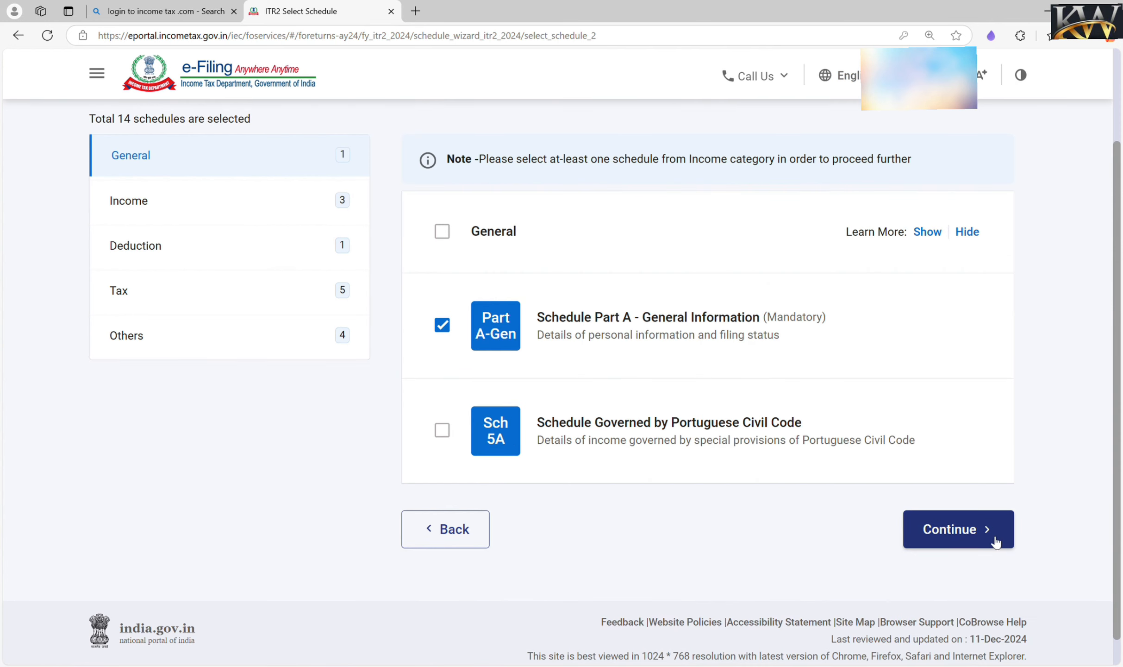
{"action": "left_click", "coordinate": [970, 531]}
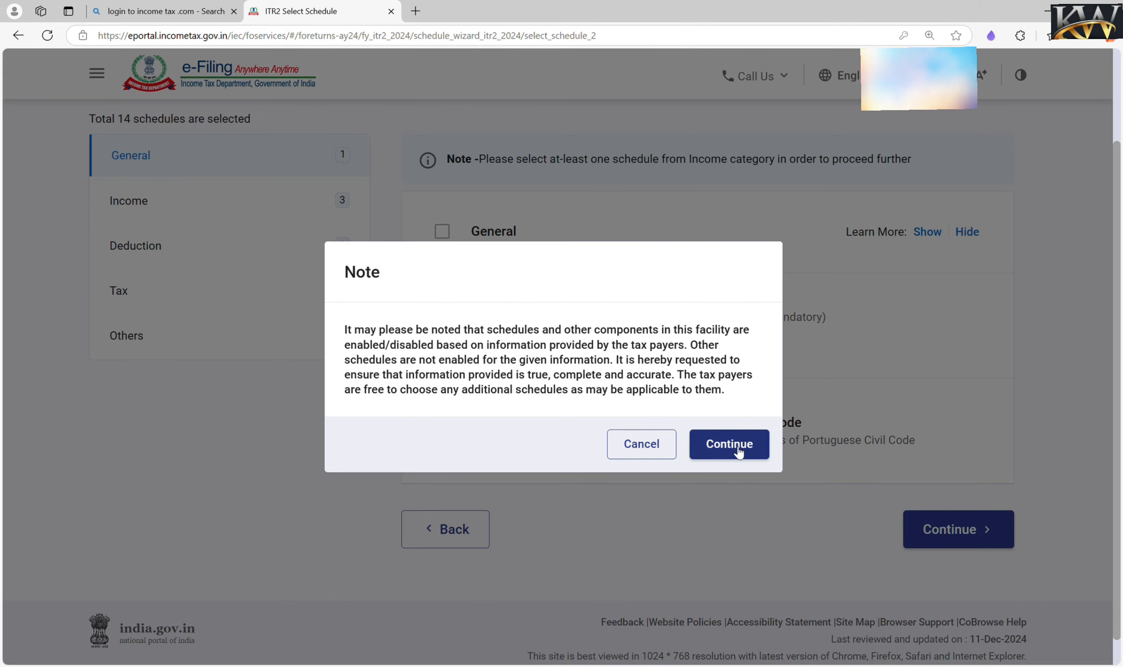
{"action": "left_click", "coordinate": [732, 444]}
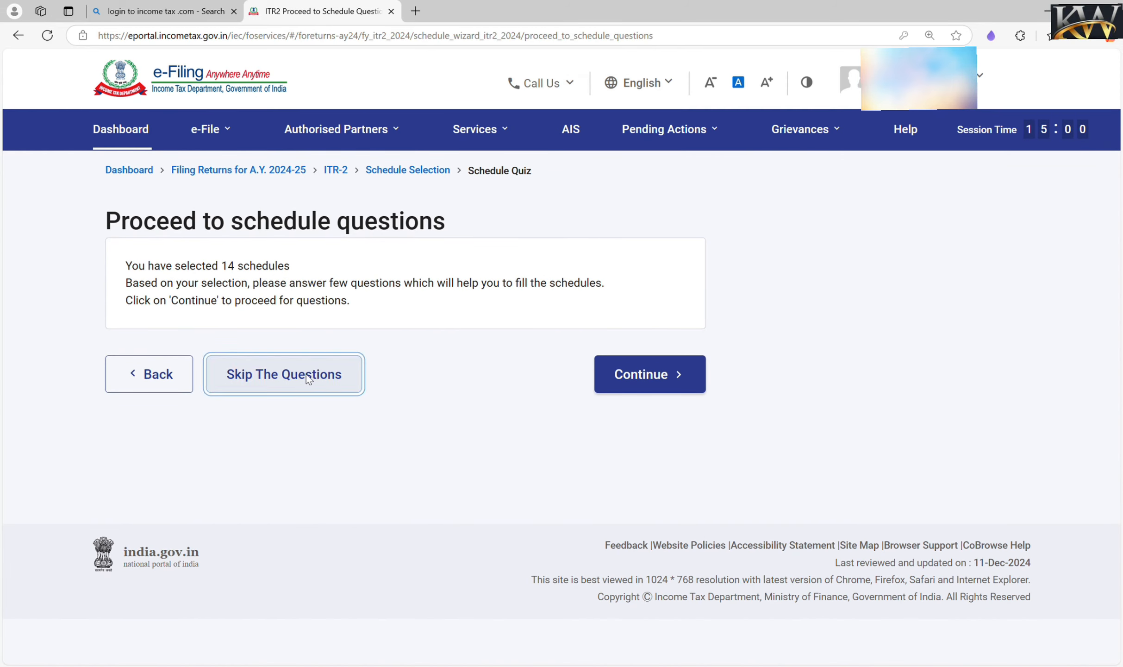
{"action": "left_click", "coordinate": [641, 389]}
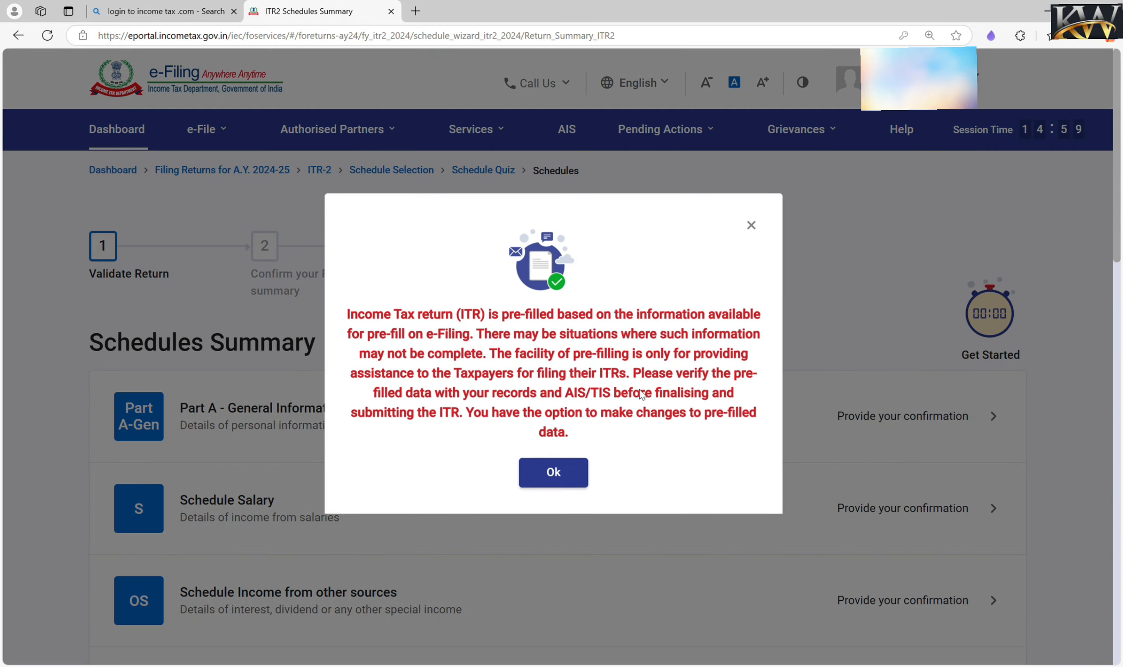
{"action": "left_click", "coordinate": [552, 477]}
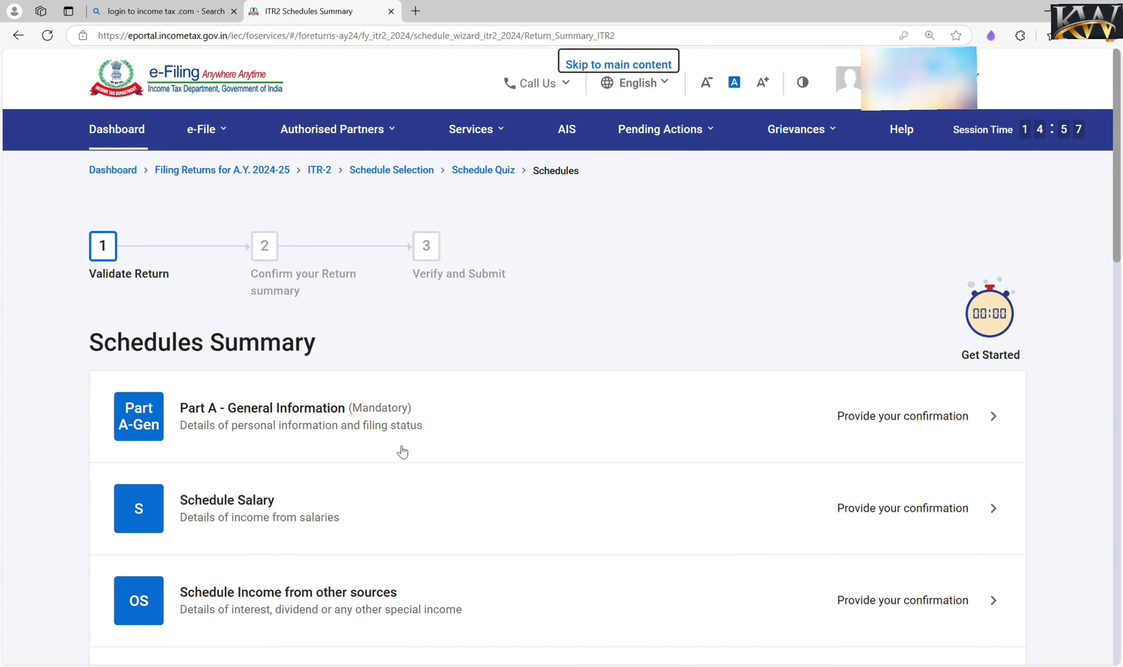
Open Part A - General Information, open the contact details for editing and save them
{"action": "left_click", "coordinate": [870, 419]}
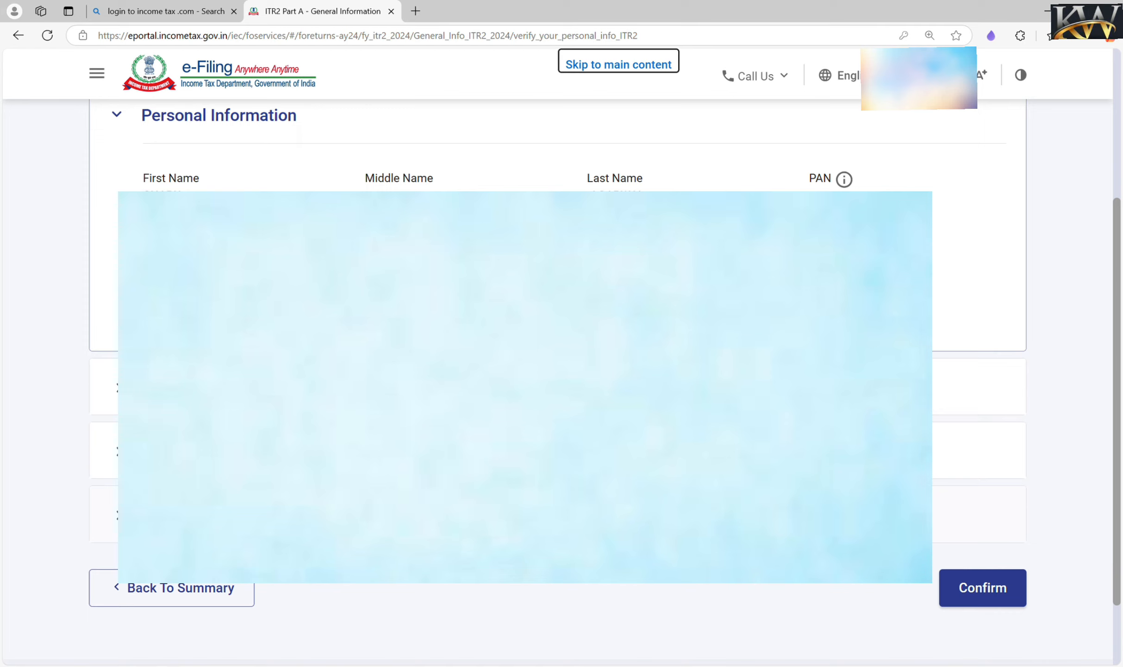
{"action": "left_click", "coordinate": [170, 386]}
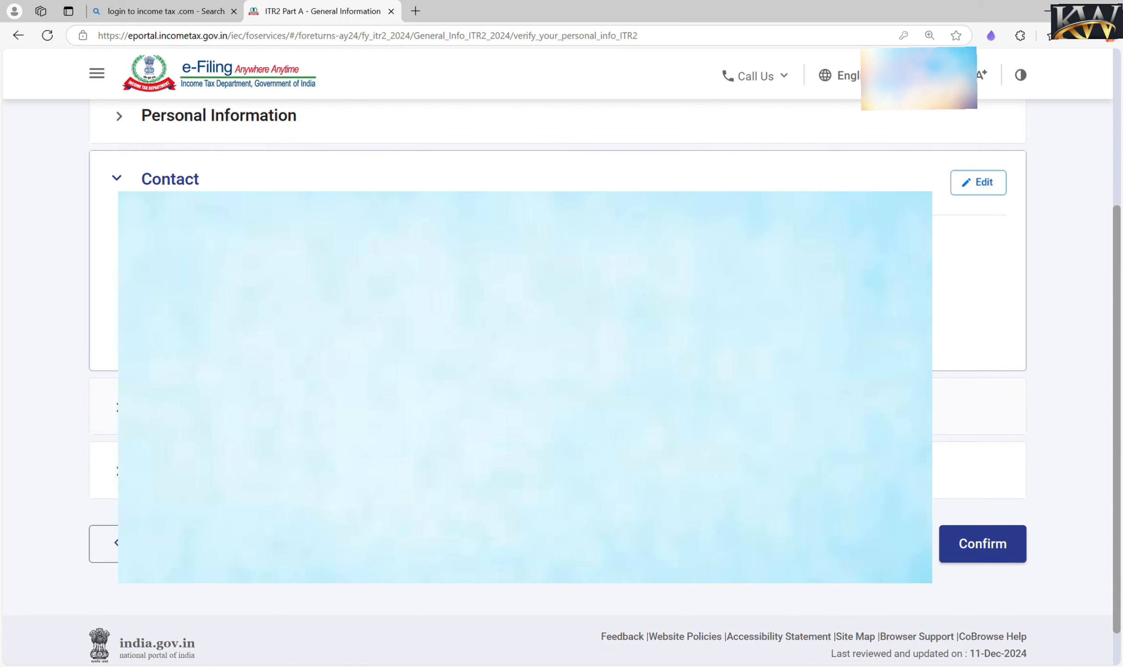
{"action": "left_click", "coordinate": [983, 195]}
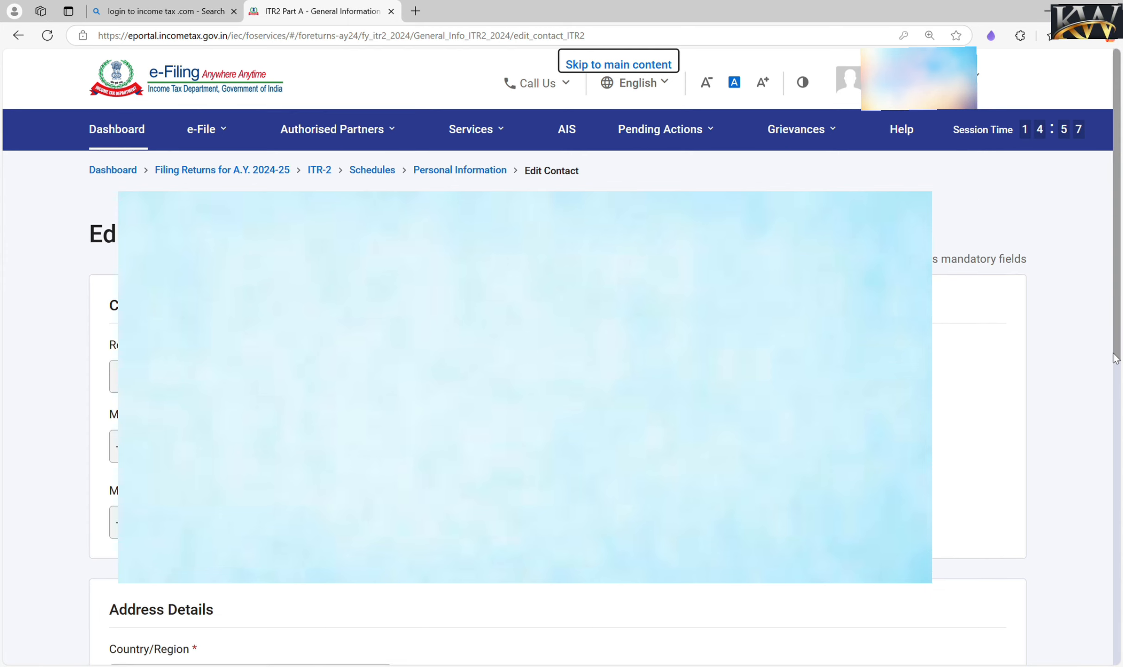
{"action": "scroll", "coordinate": [1119, 435], "scroll_direction": "down", "scroll_amount": 10}
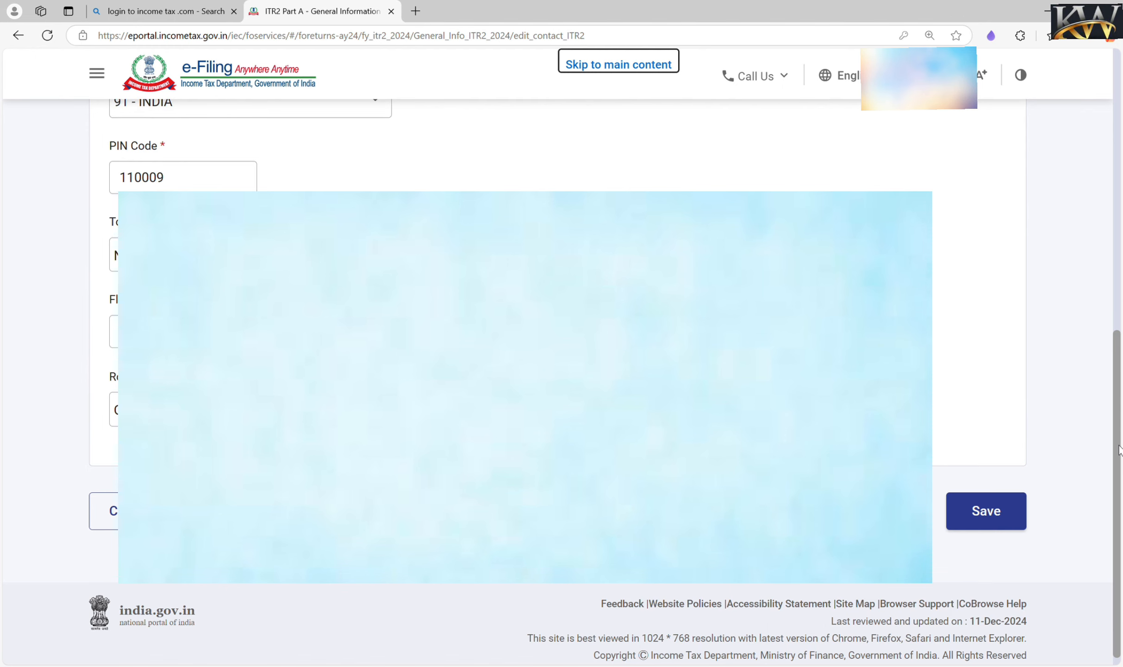
{"action": "left_click", "coordinate": [996, 511]}
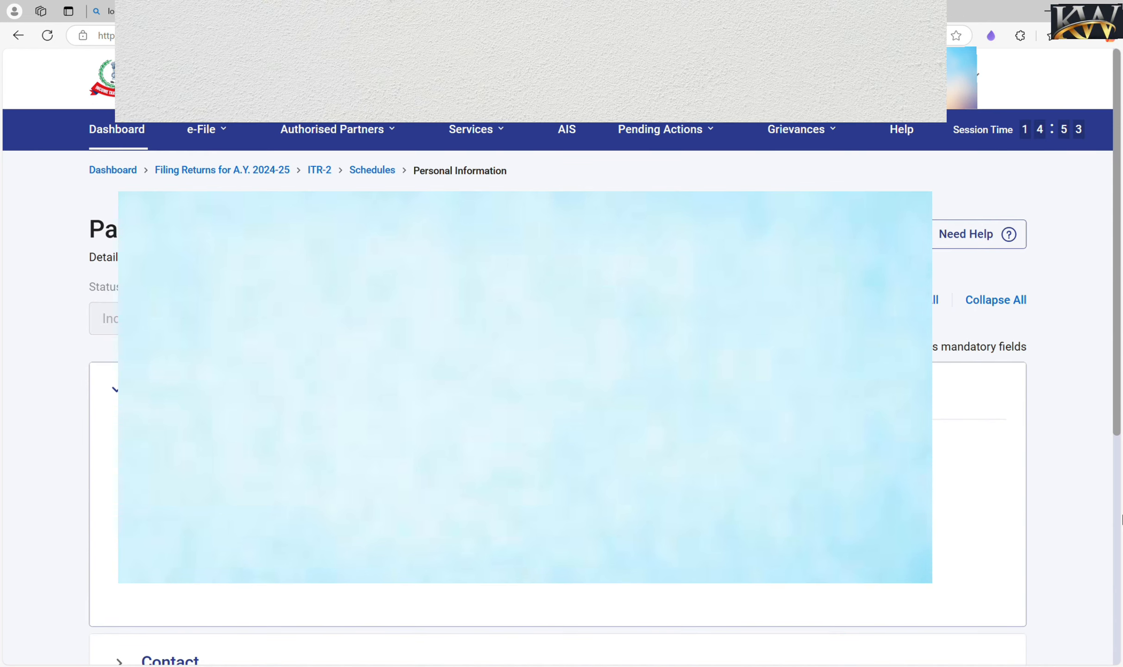
Expand the Filing Status section and go to the receipt number of the original return
{"action": "scroll", "coordinate": [1120, 519], "scroll_direction": "down", "scroll_amount": 10}
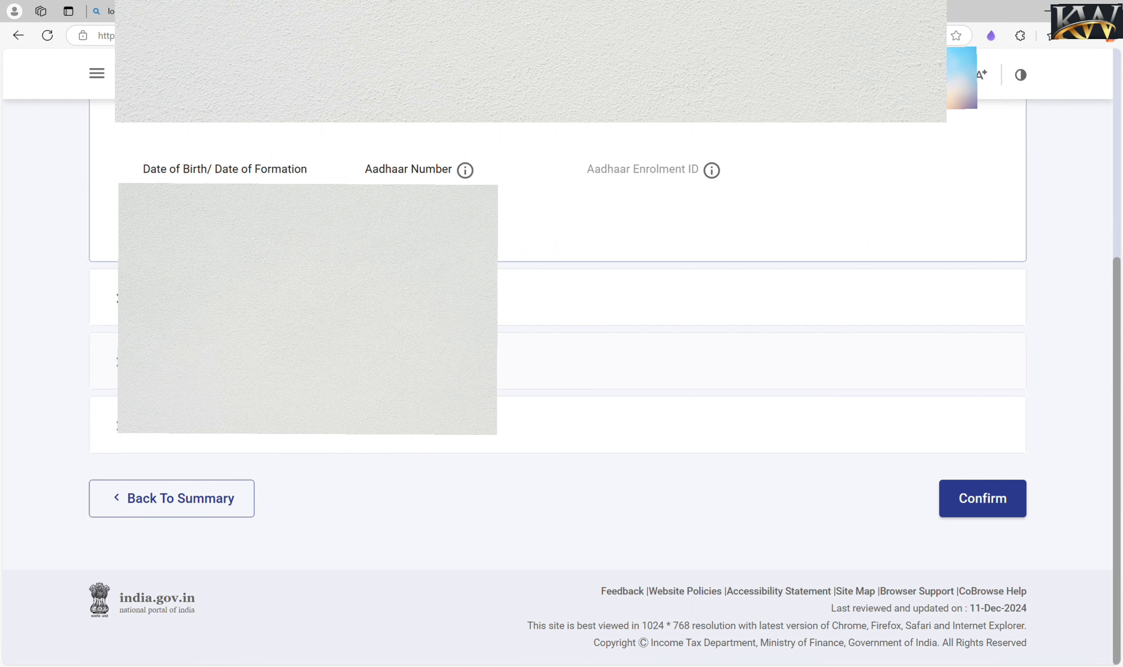
{"action": "left_click", "coordinate": [296, 374]}
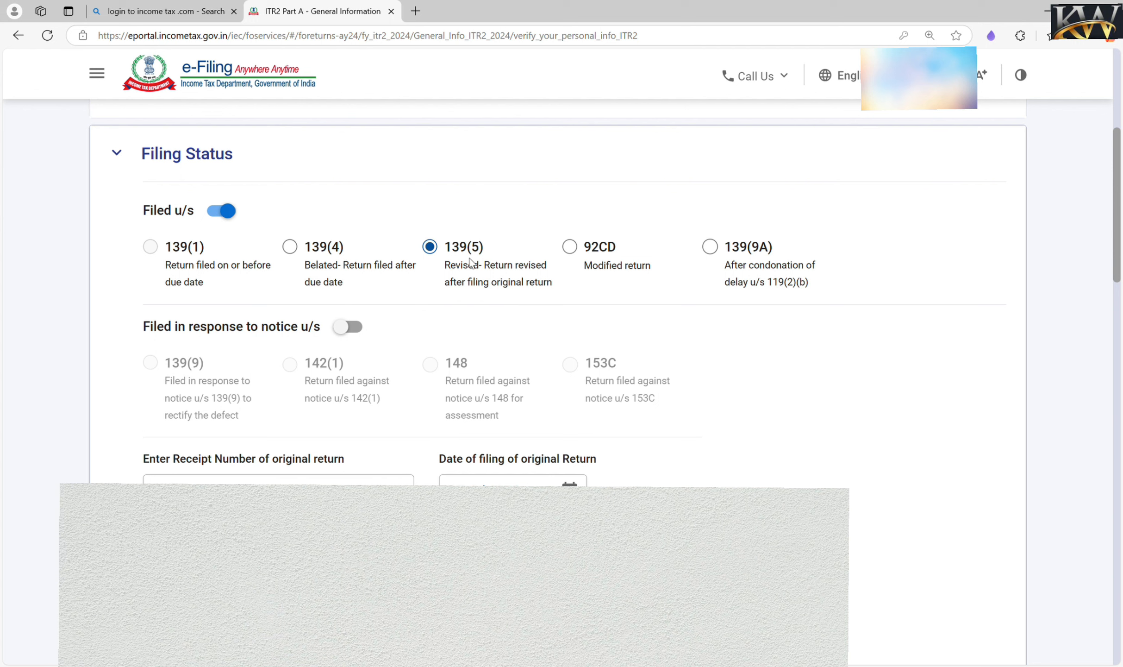
{"action": "left_click", "coordinate": [287, 479]}
Set the condition for residential status to "You were in India for 182 days or more during the previous year [section 6(1)(a)]"
{"action": "scroll", "coordinate": [501, 540], "scroll_direction": "down", "scroll_amount": 10}
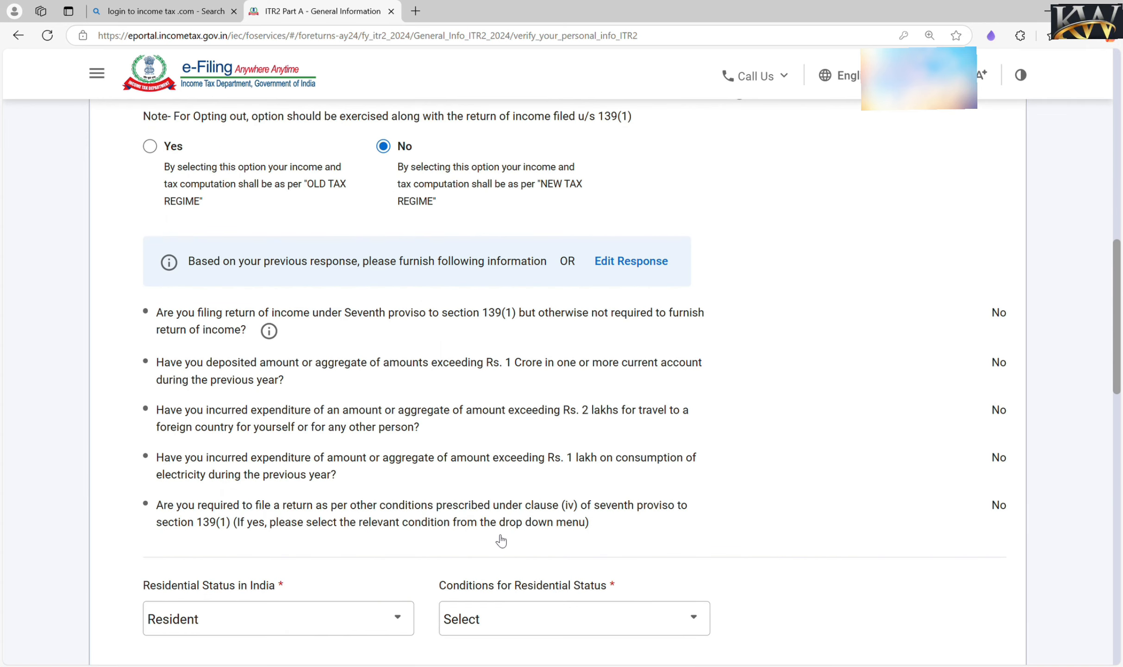
{"action": "scroll", "coordinate": [501, 540], "scroll_direction": "down", "scroll_amount": 5}
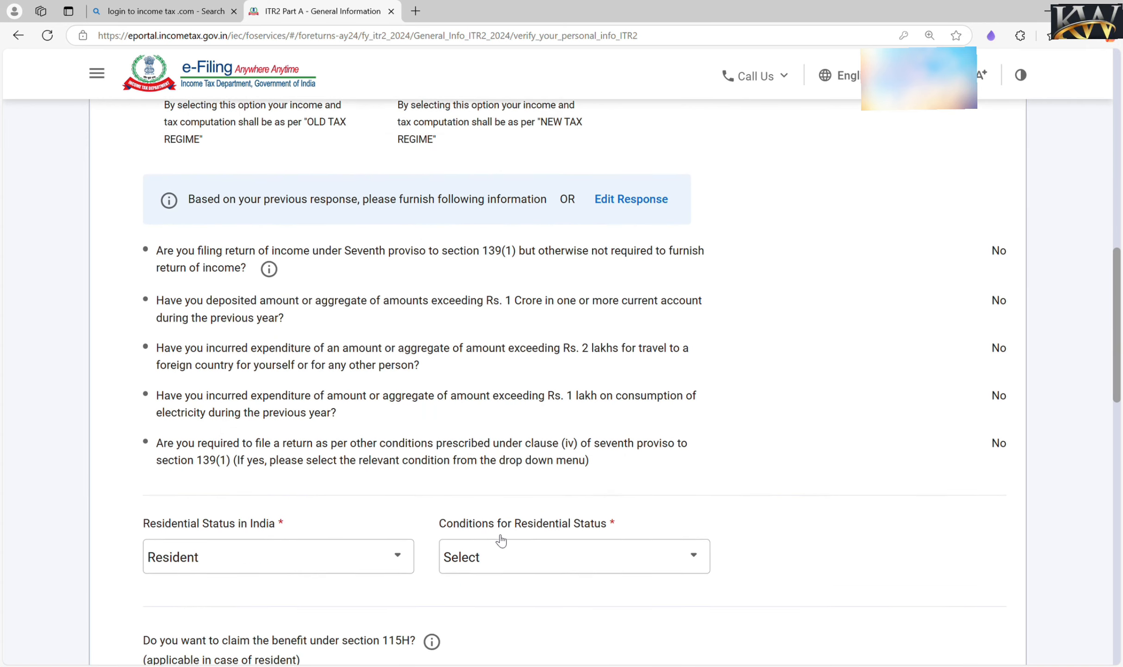
{"action": "scroll", "coordinate": [501, 540], "scroll_direction": "up", "scroll_amount": 1}
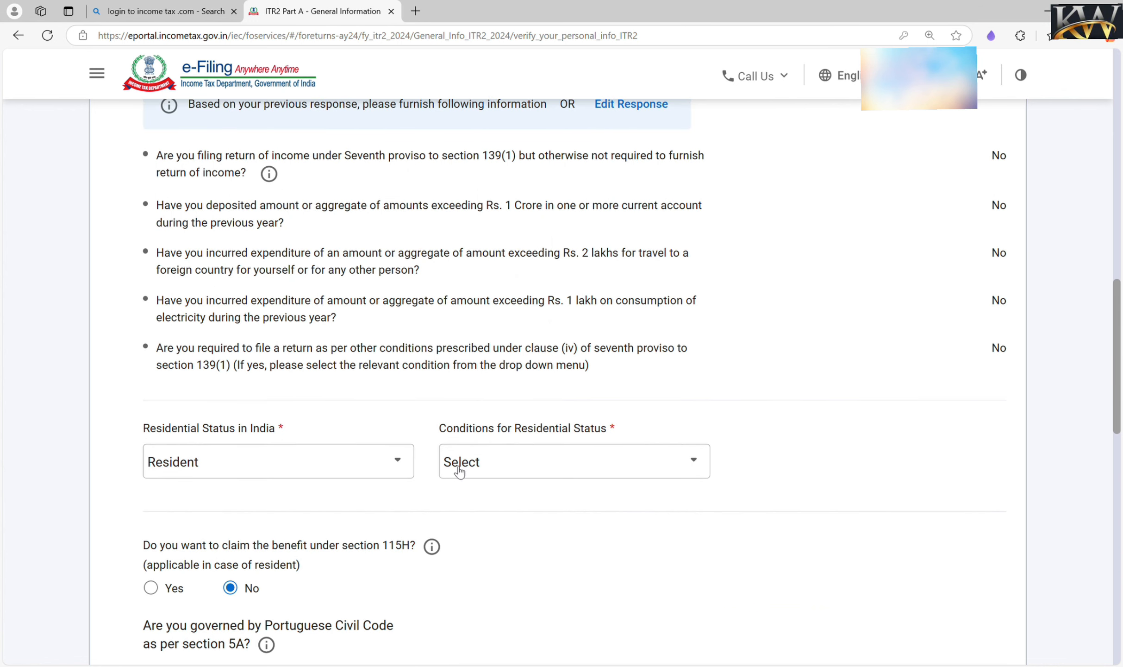
{"action": "left_click", "coordinate": [522, 462]}
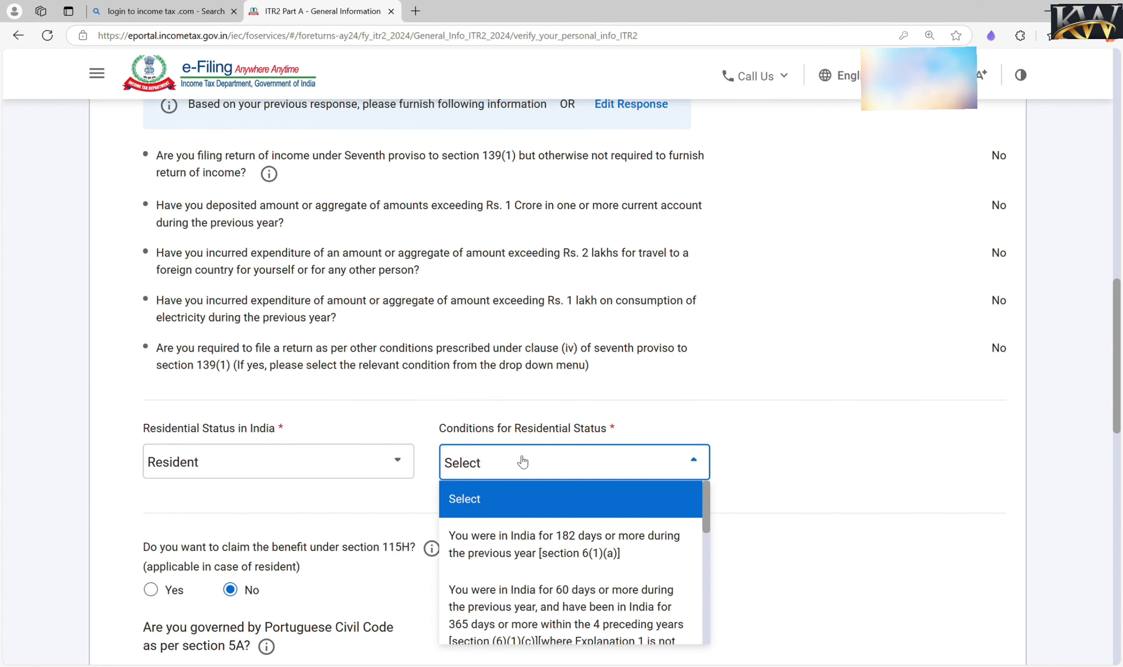
{"action": "left_click", "coordinate": [522, 547]}
Expand the Bank Details section to check the listed accounts and confirm Part A - General Information
{"action": "scroll", "coordinate": [562, 381], "scroll_direction": "down", "scroll_amount": 6}
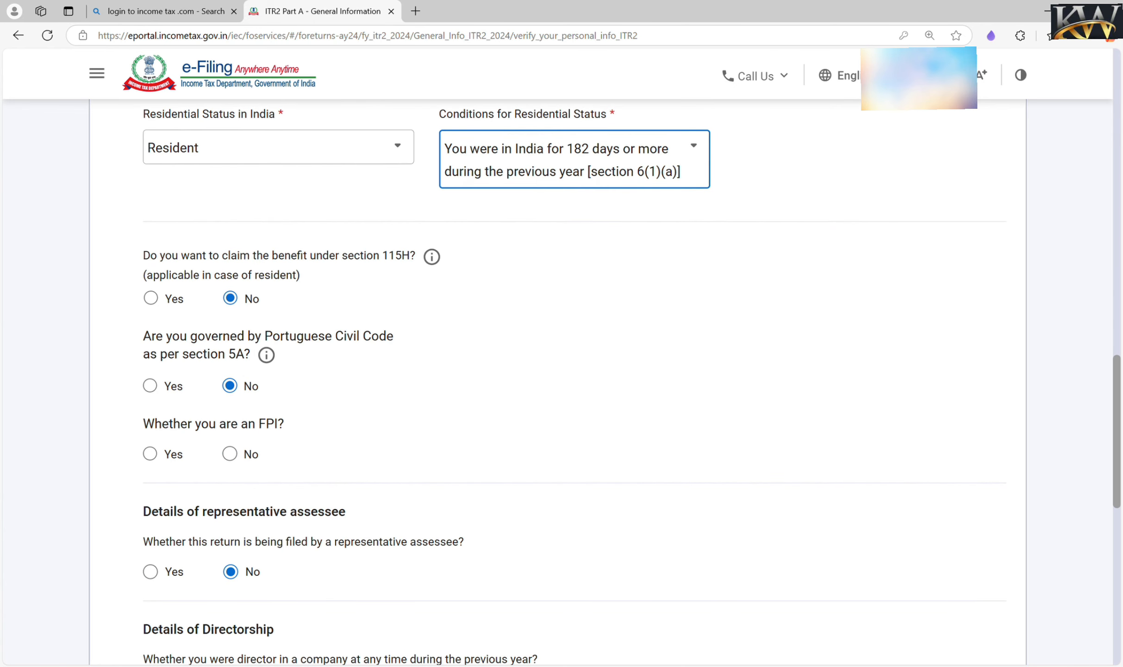
{"action": "scroll", "coordinate": [562, 382], "scroll_direction": "down", "scroll_amount": 1}
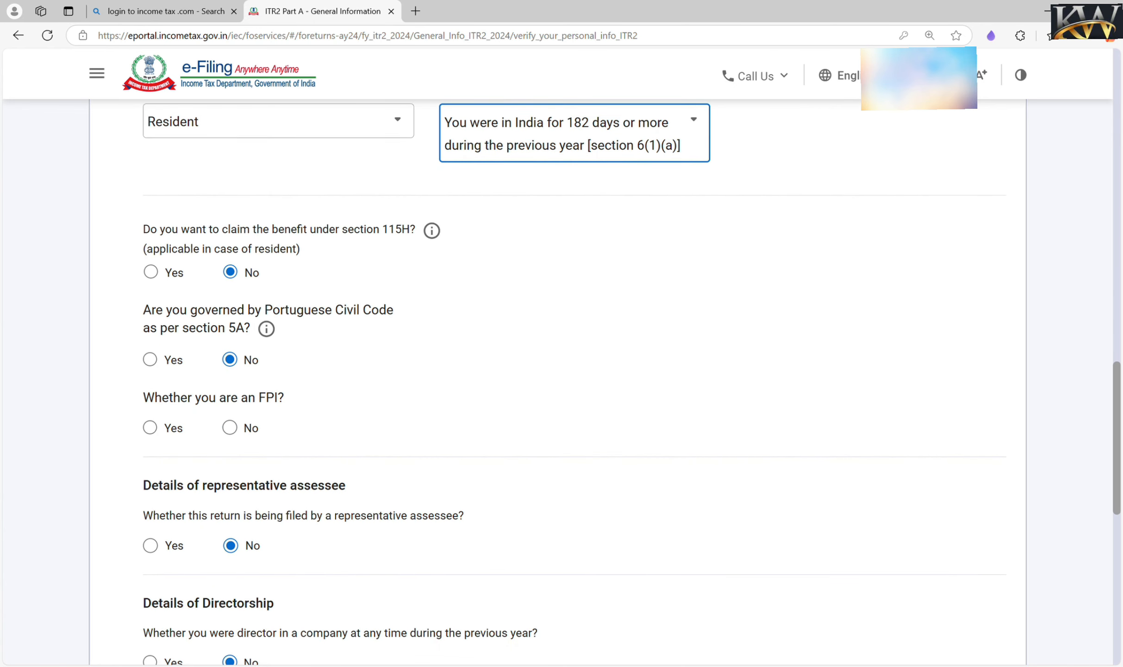
{"action": "scroll", "coordinate": [574, 381], "scroll_direction": "down", "scroll_amount": 3}
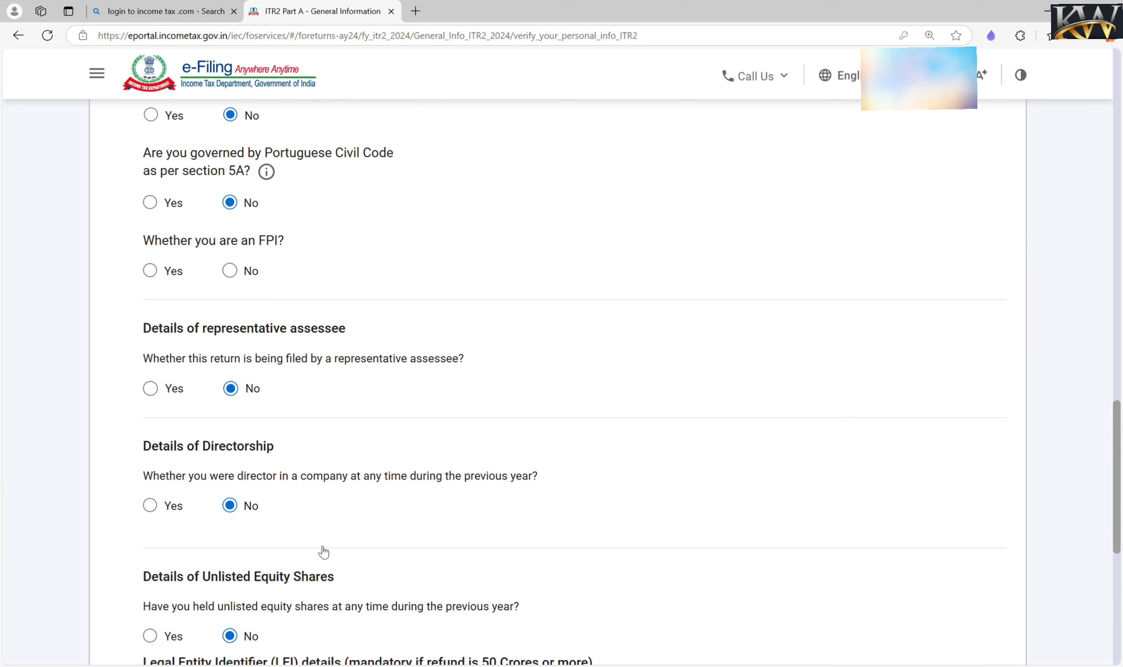
{"action": "scroll", "coordinate": [323, 551], "scroll_direction": "down", "scroll_amount": 6}
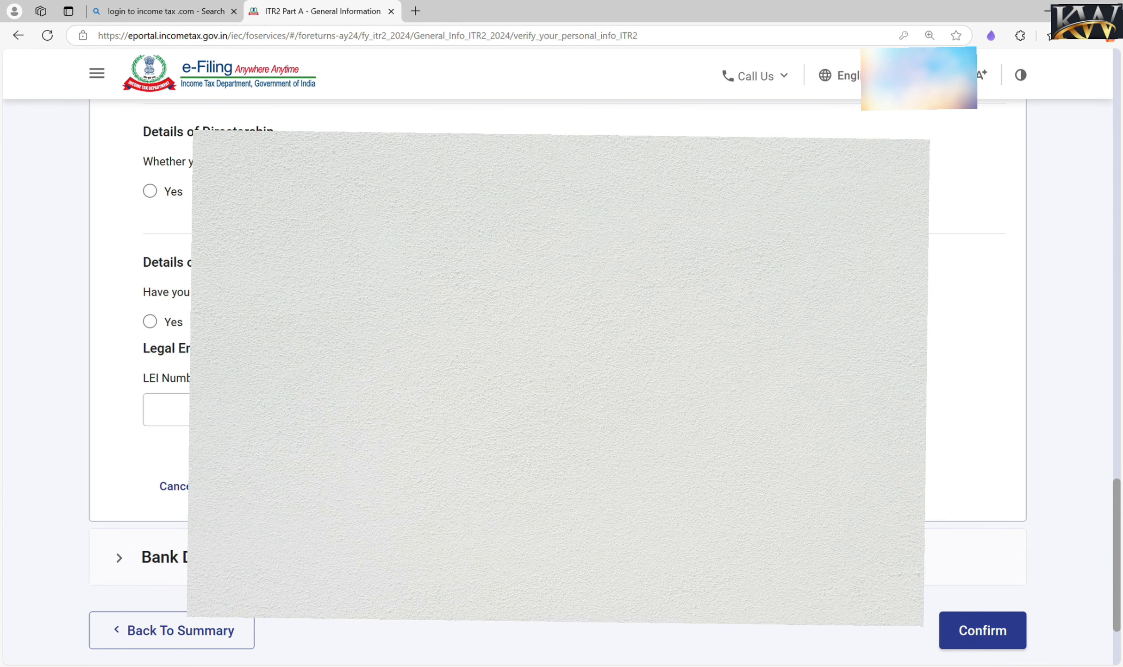
{"action": "left_click", "coordinate": [165, 556]}
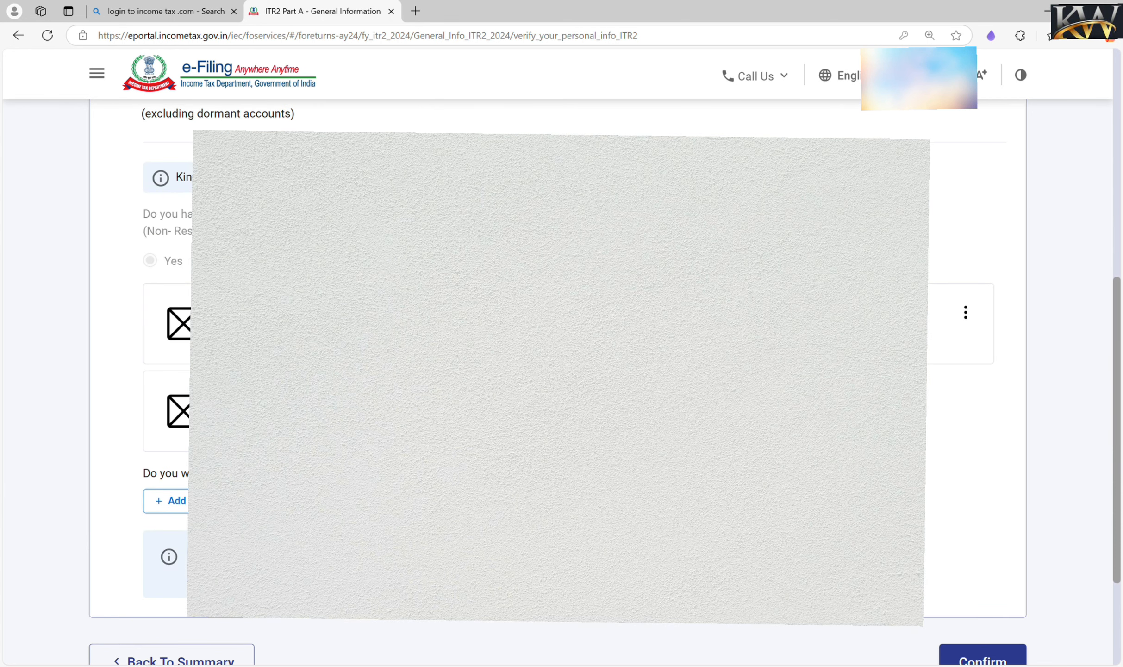
{"action": "scroll", "coordinate": [555, 370], "scroll_direction": "up", "scroll_amount": 1}
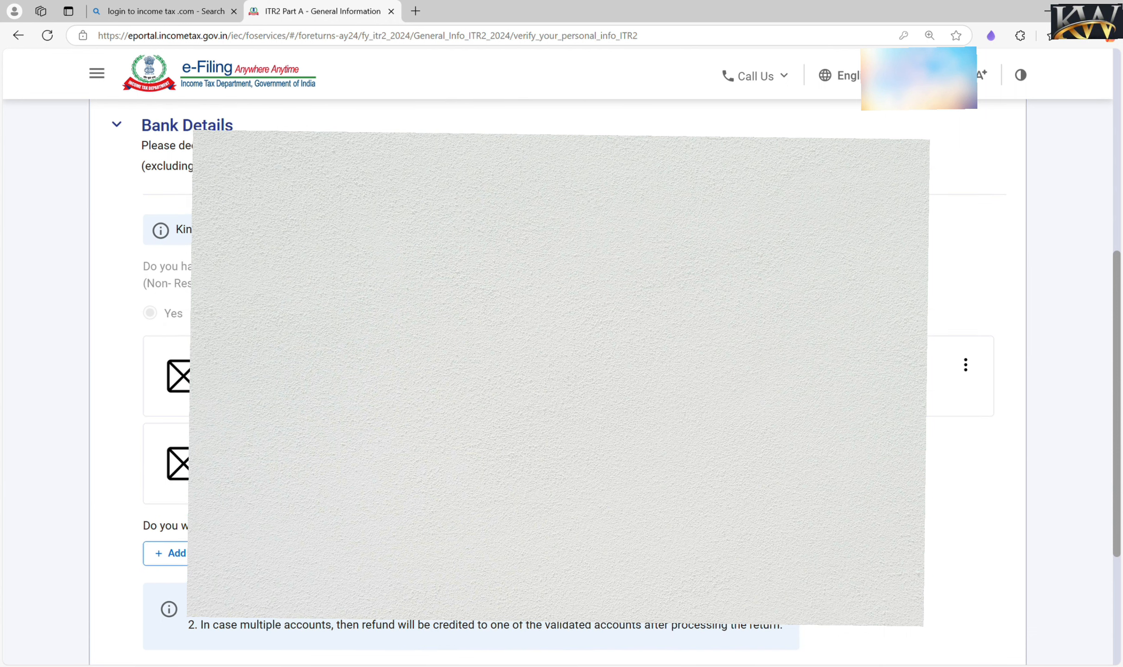
{"action": "scroll", "coordinate": [1018, 593], "scroll_direction": "down", "scroll_amount": 4}
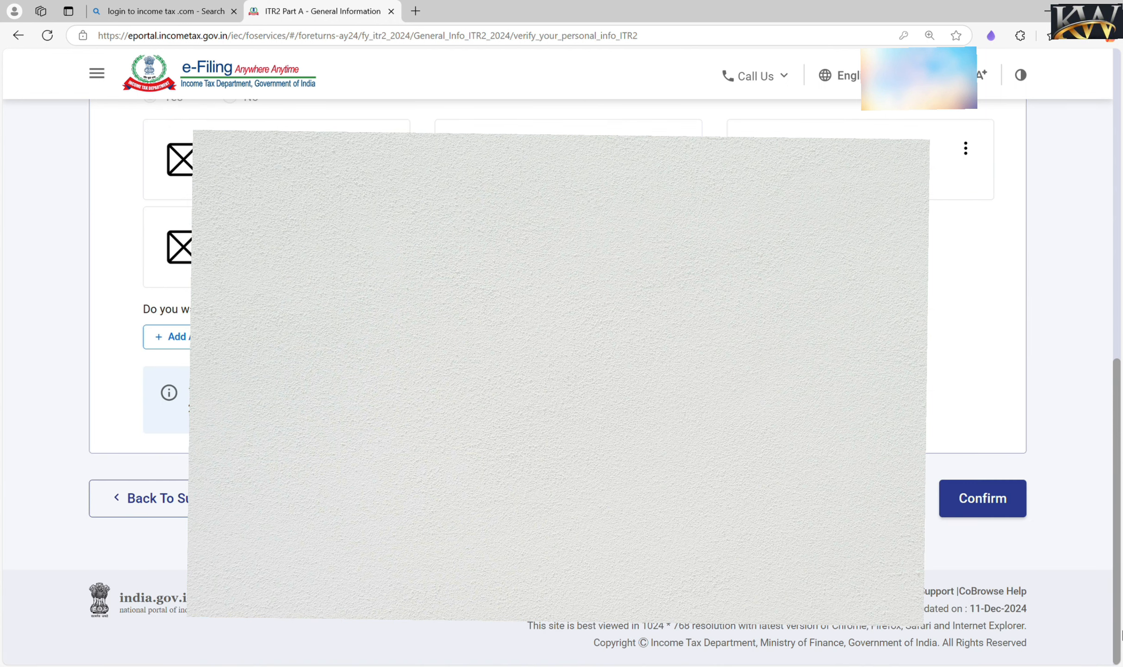
{"action": "left_click", "coordinate": [999, 498]}
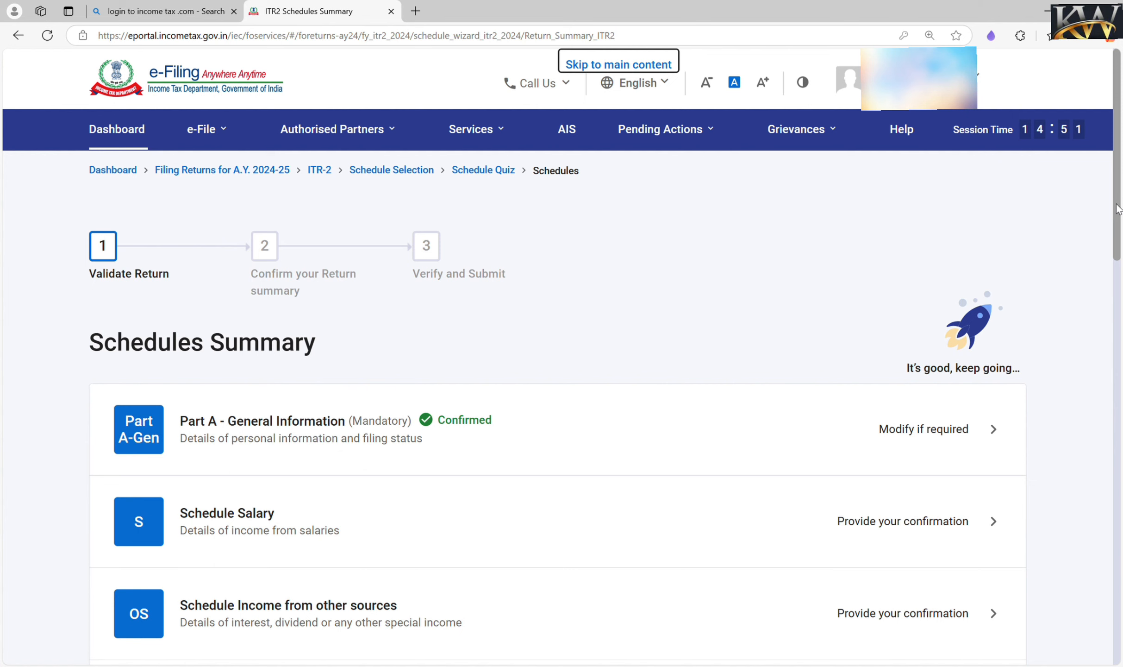
Look through the Schedules Summary, from Schedule Salary to Part B - TTI, for the schedules that still need confirmation
{"action": "left_click_drag", "start_coordinate": [1116, 208], "coordinate": [1111, 248]}
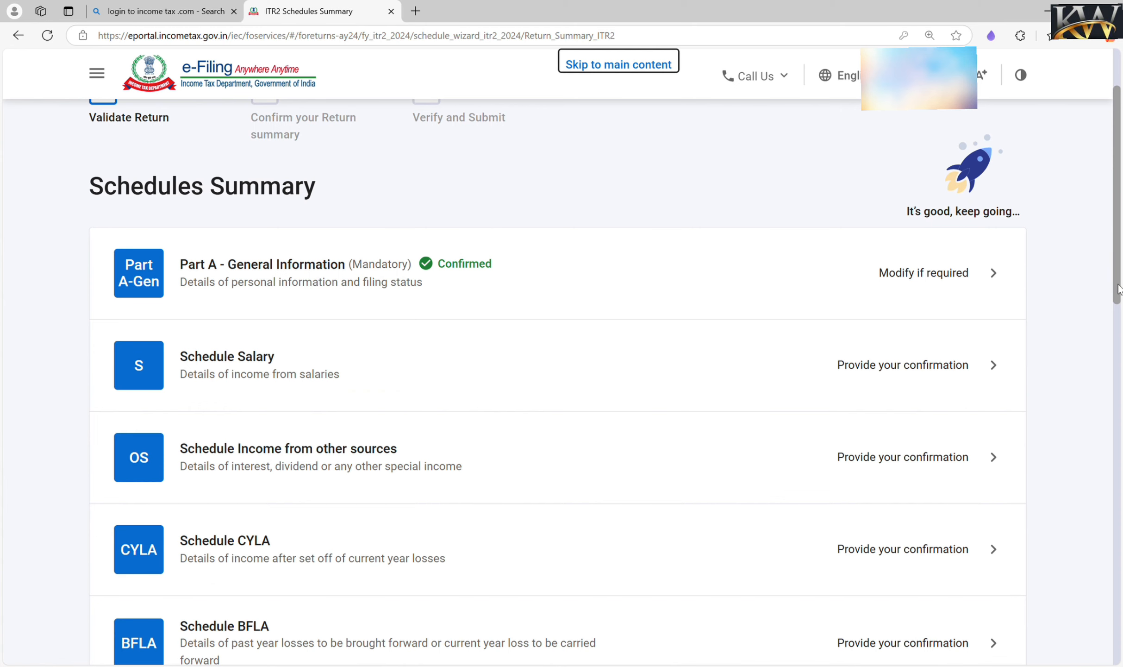
{"action": "left_click_drag", "start_coordinate": [1118, 300], "coordinate": [1118, 554]}
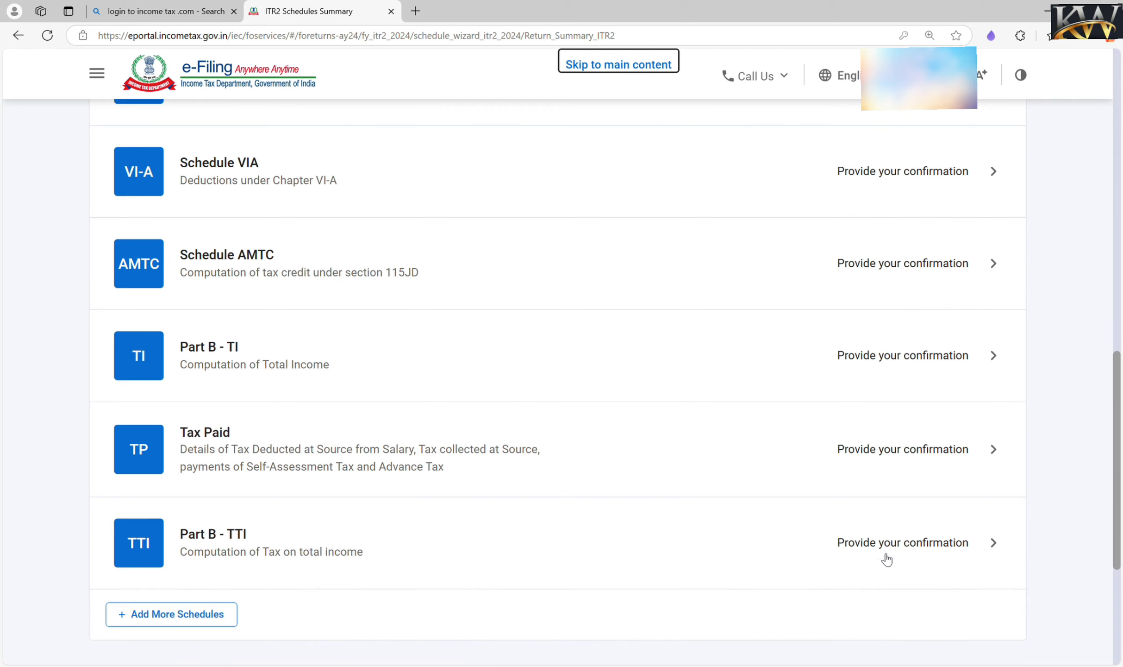
{"action": "scroll", "coordinate": [1120, 592], "scroll_direction": "down", "scroll_amount": 5}
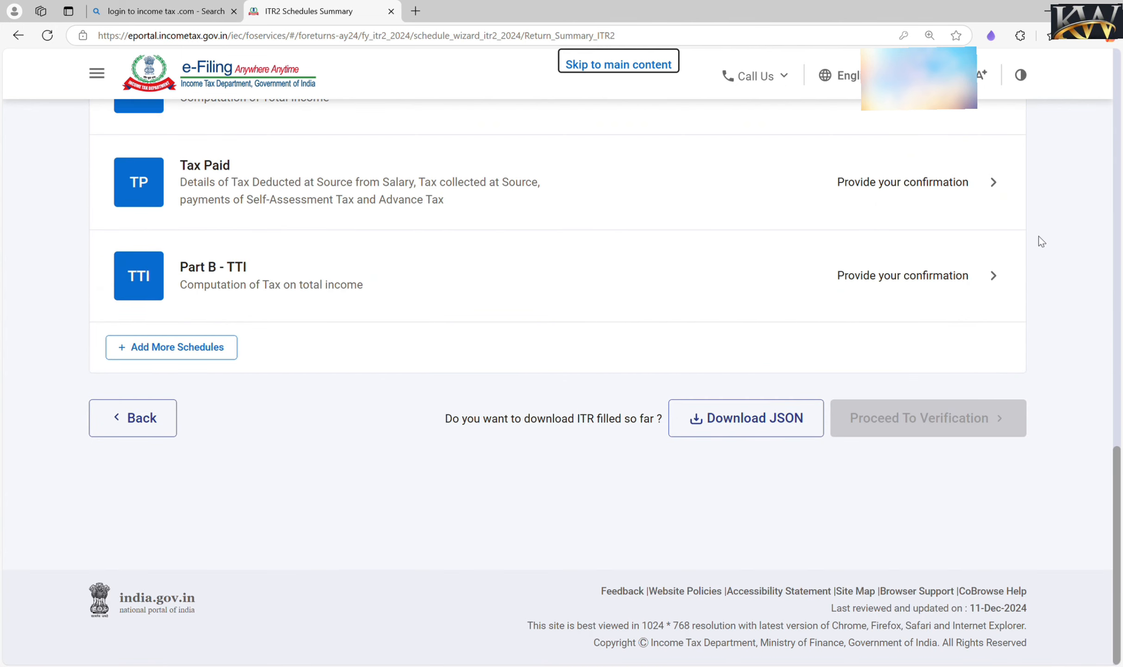
{"action": "scroll", "coordinate": [1121, 226], "scroll_direction": "up", "scroll_amount": 10}
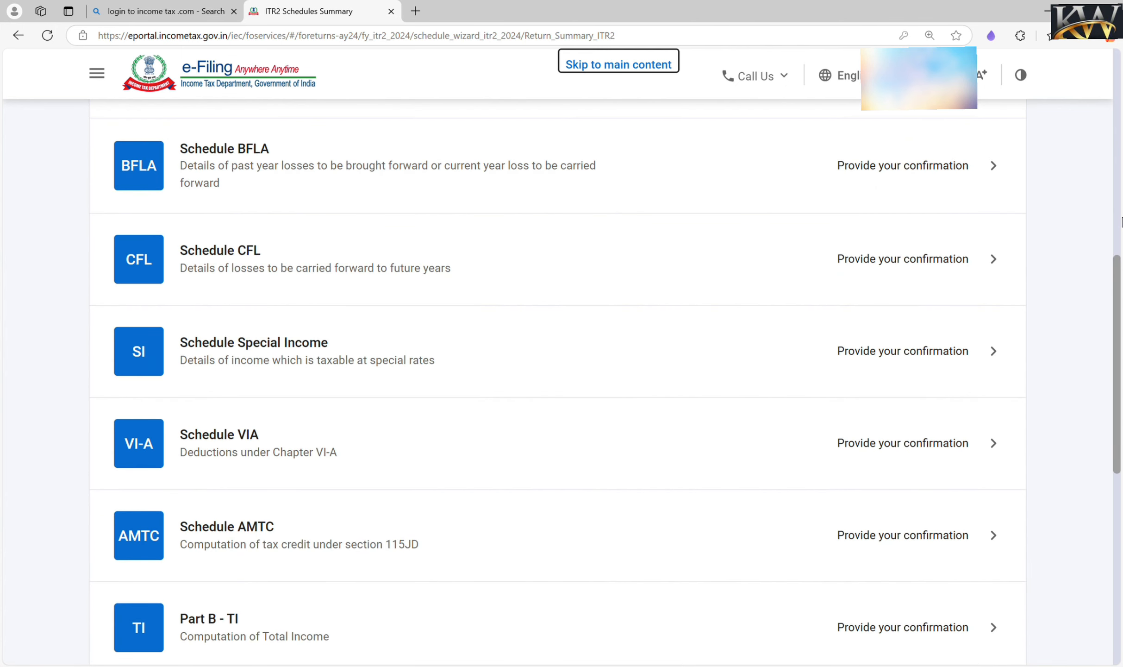